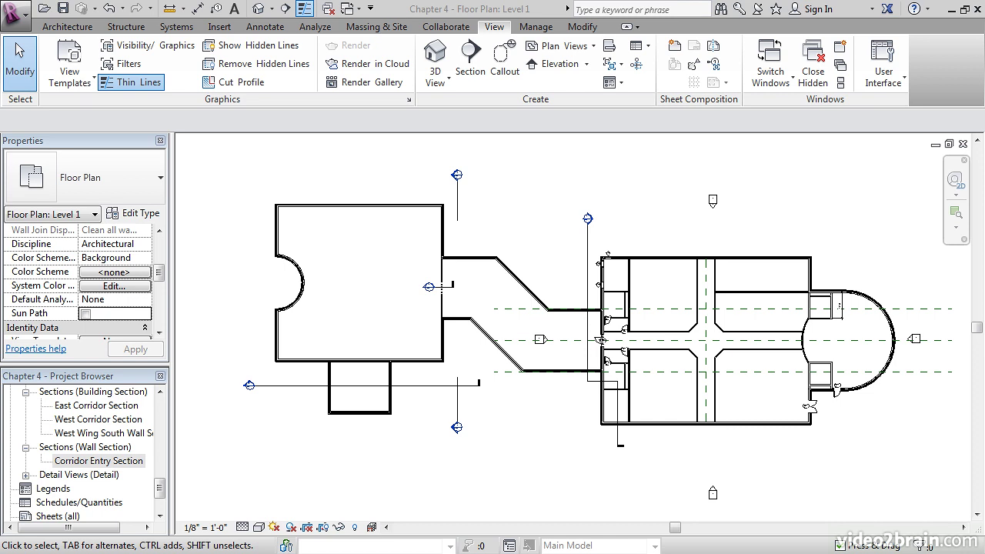
Open the Corridor Entry Section view from its section marker in the Level 1 floor plan.
left_click_drag(159, 490, 146, 398)
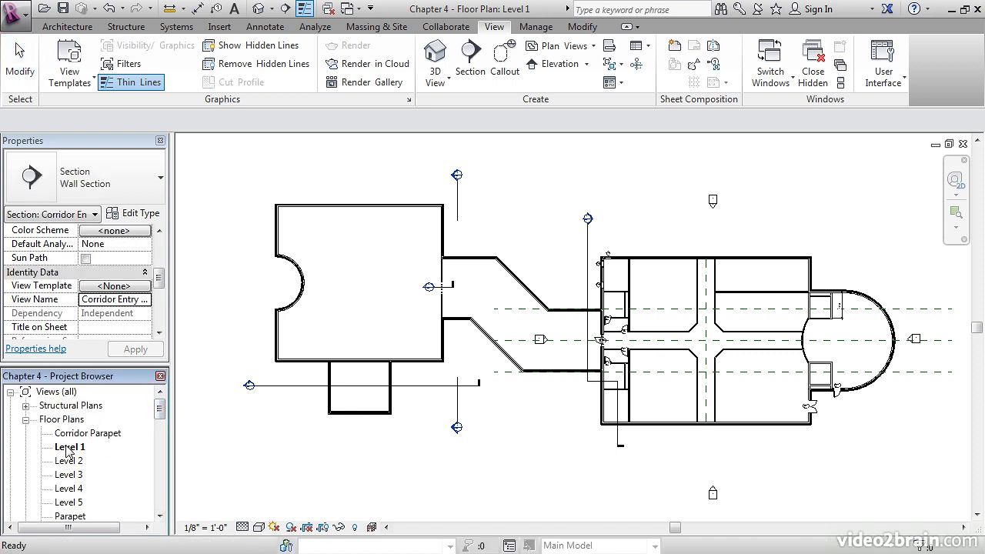
left_click(68, 448)
scroll(436, 378, "up", 5)
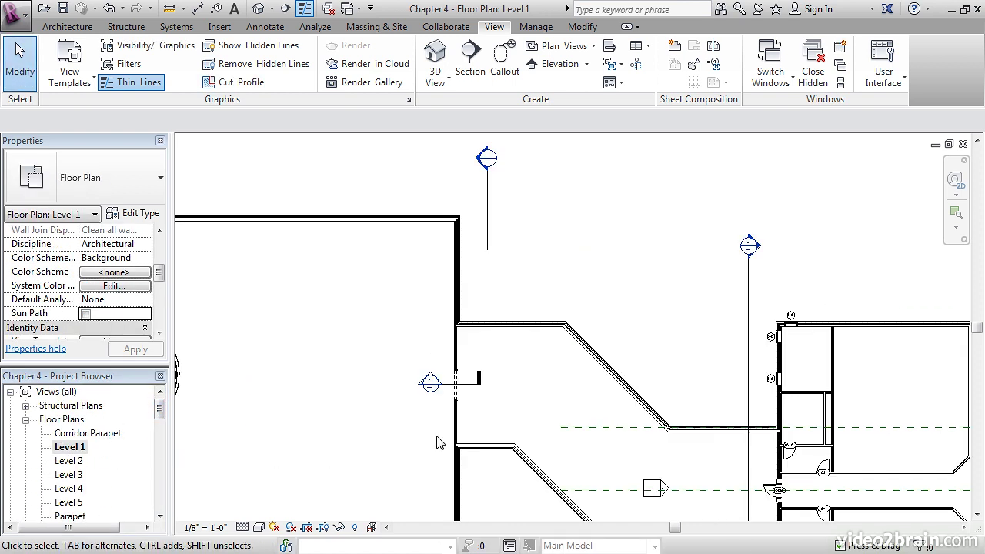
scroll(431, 398, "up", 1)
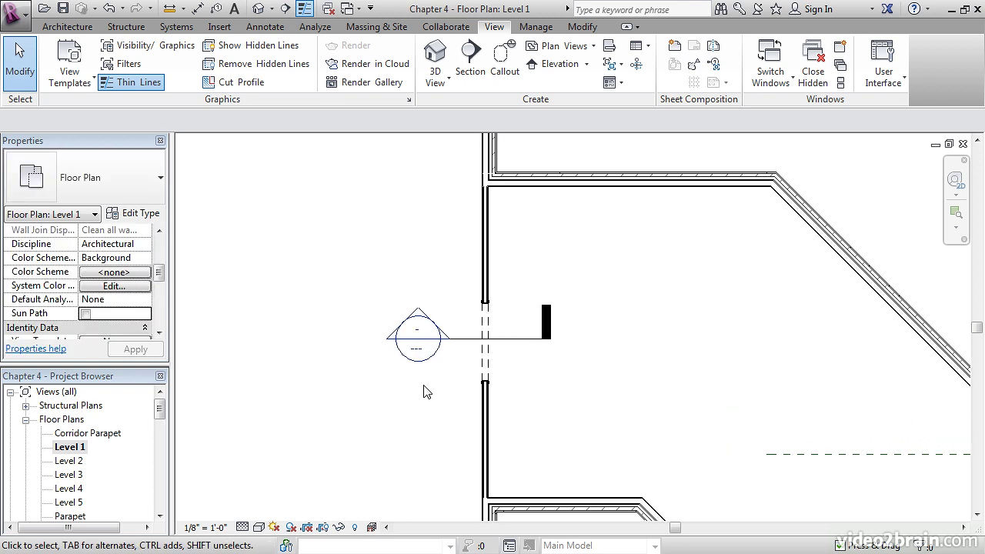
double_click(416, 347)
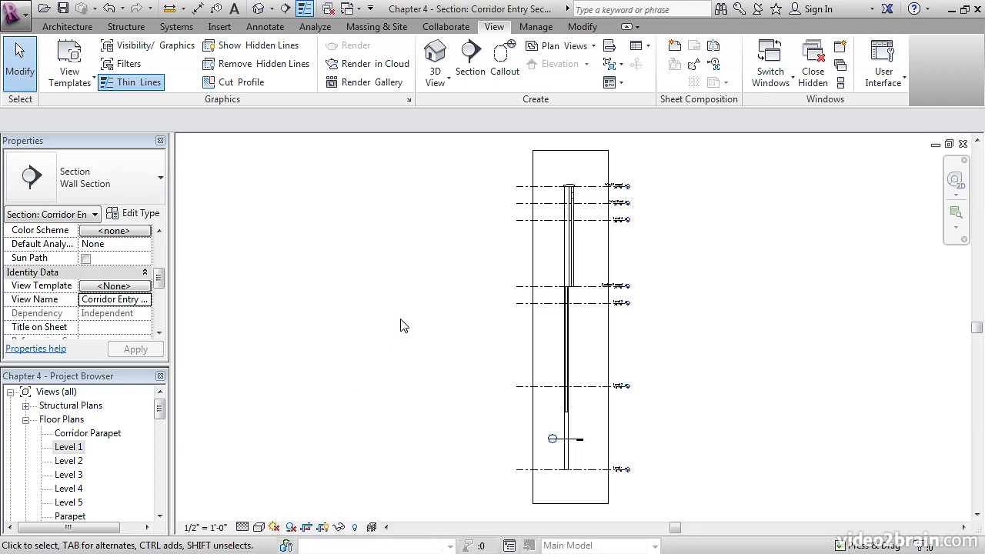
Create a callout around the wall junction at the Corridor Parapet level, extending below Level 3.
middle_click_drag(479, 351, 398, 378)
scroll(483, 321, "up", 7)
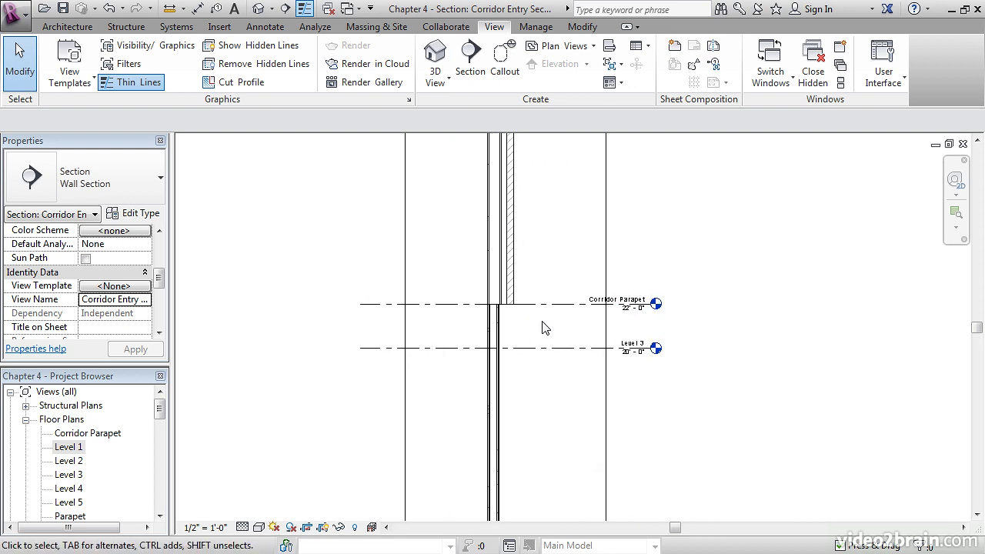
scroll(515, 323, "up", 1)
scroll(552, 330, "up", 1)
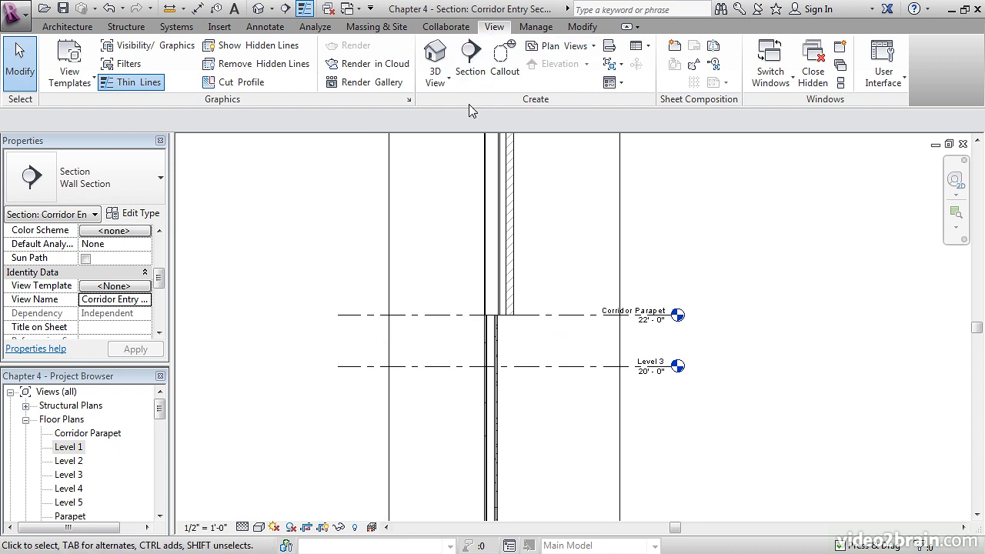
left_click(499, 69)
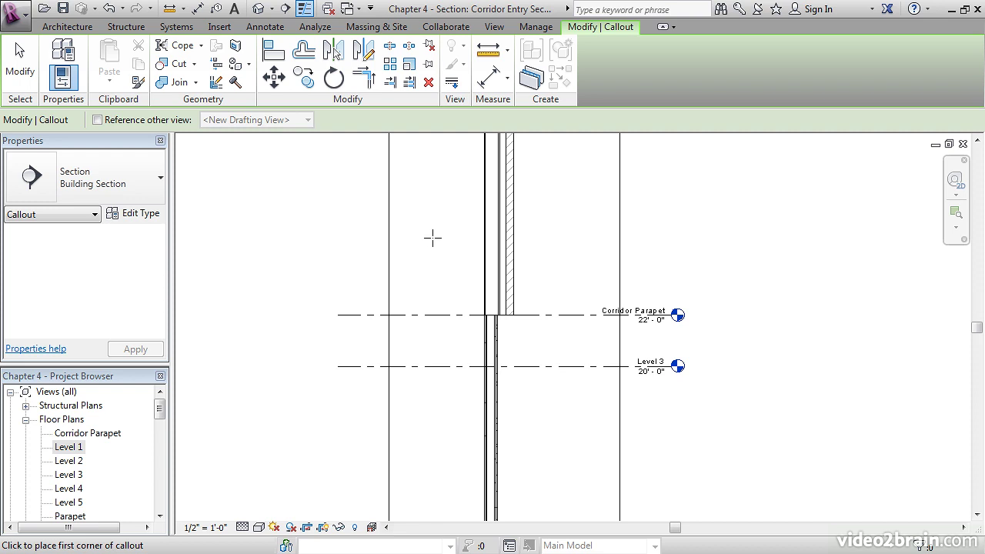
left_click(425, 232)
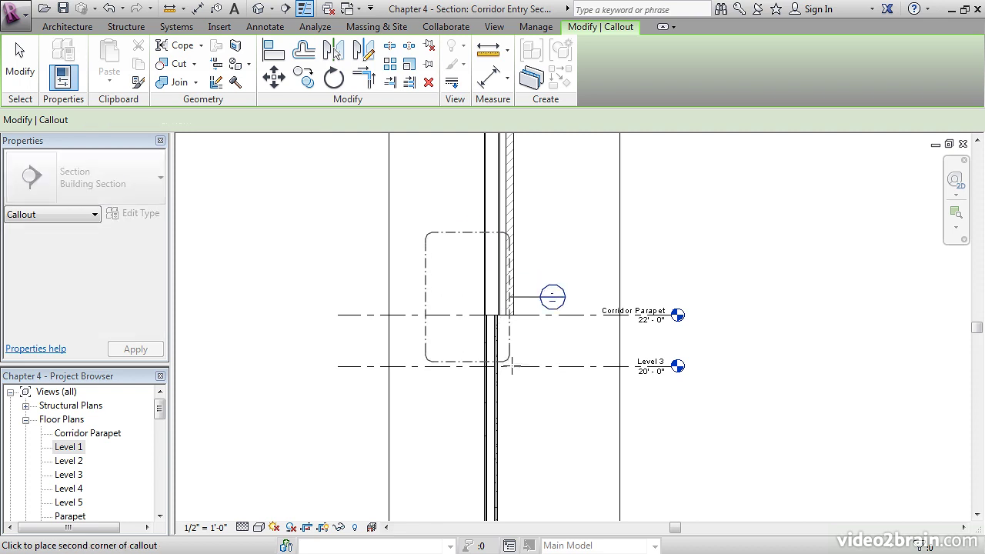
left_click(569, 388)
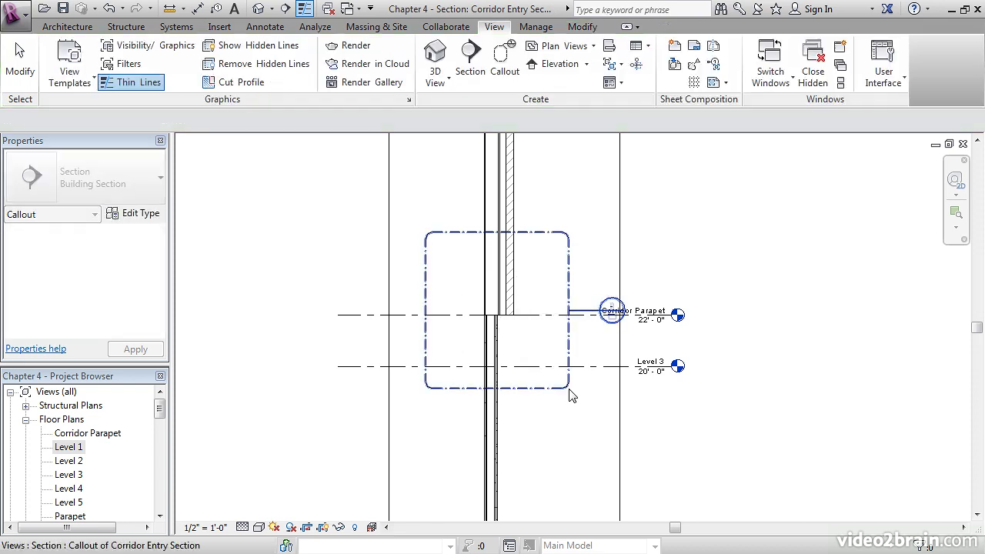
Move the callout head beyond the boundary's upper-left corner and align the leader elbow horizontally with the head.
left_click(528, 237)
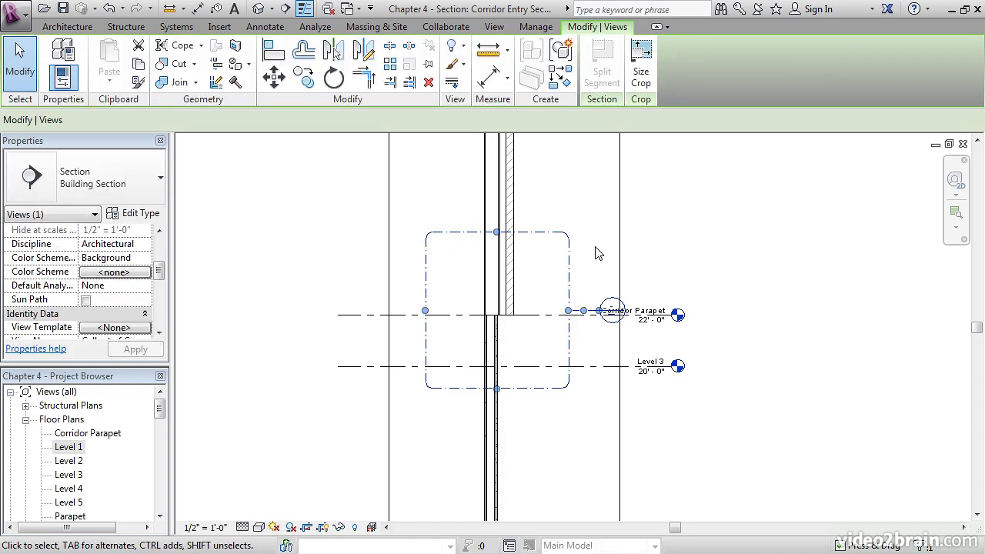
left_click_drag(599, 314, 403, 208)
scroll(423, 223, "up", 5)
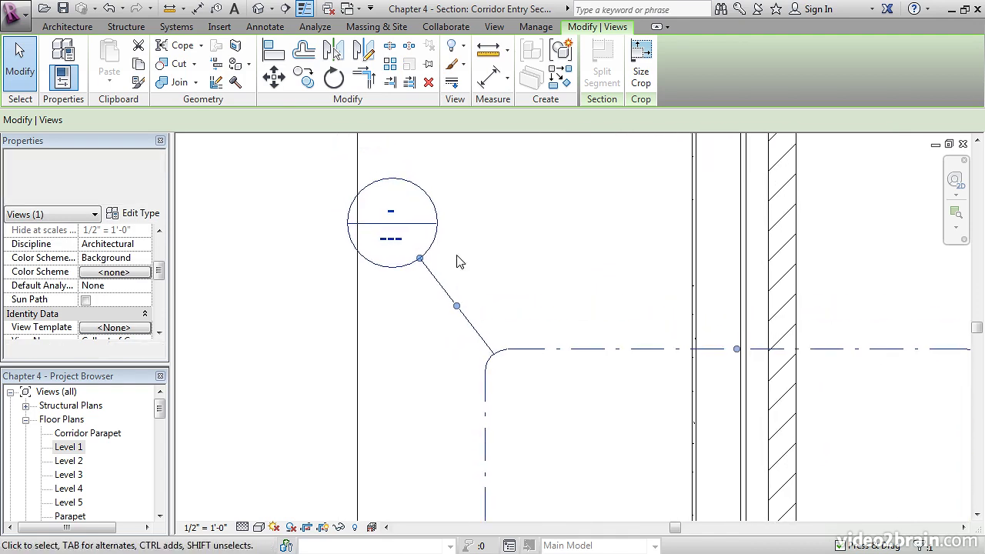
left_click_drag(457, 307, 454, 259)
scroll(425, 264, "up", 3)
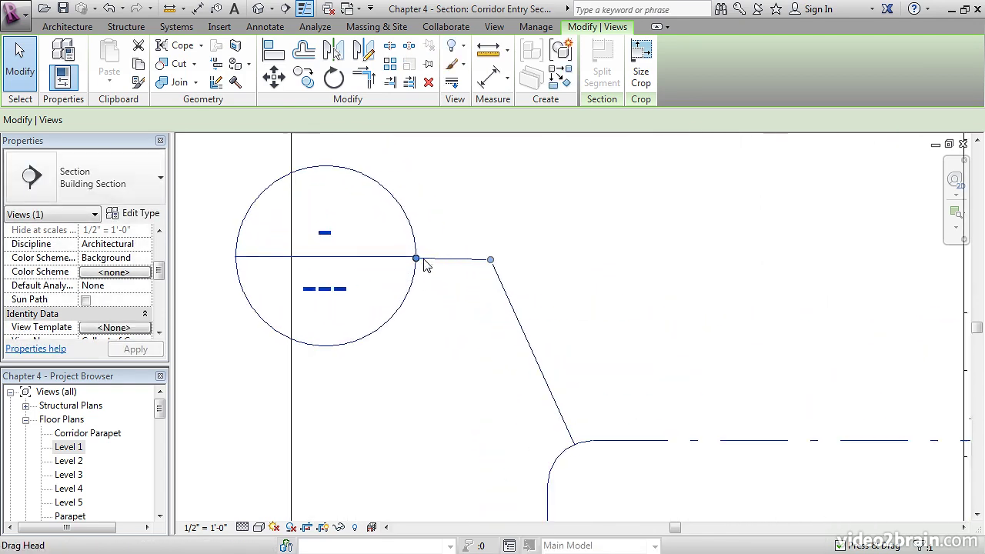
scroll(446, 279, "up", 3)
left_click_drag(563, 250, 564, 246)
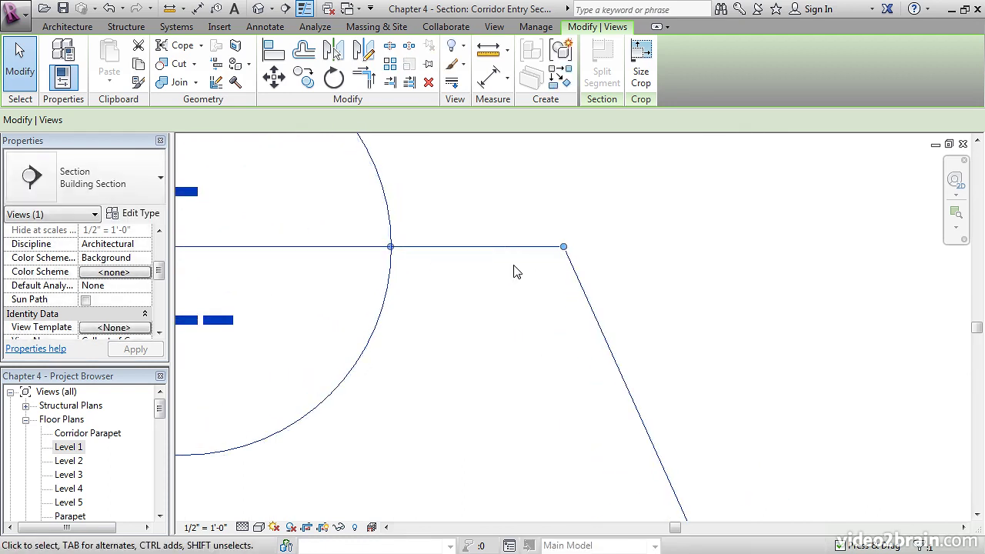
scroll(506, 291, "down", 10)
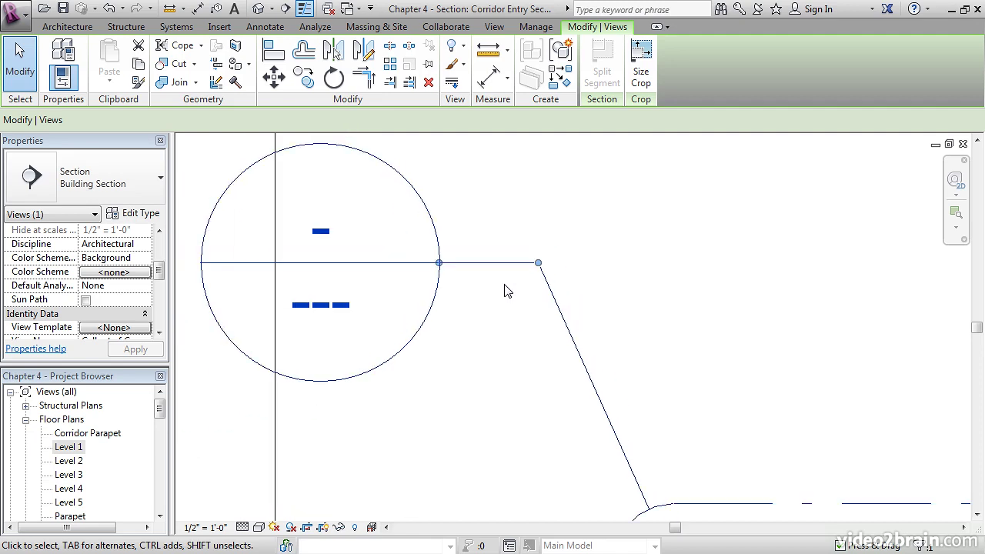
middle_click_drag(544, 383, 446, 266)
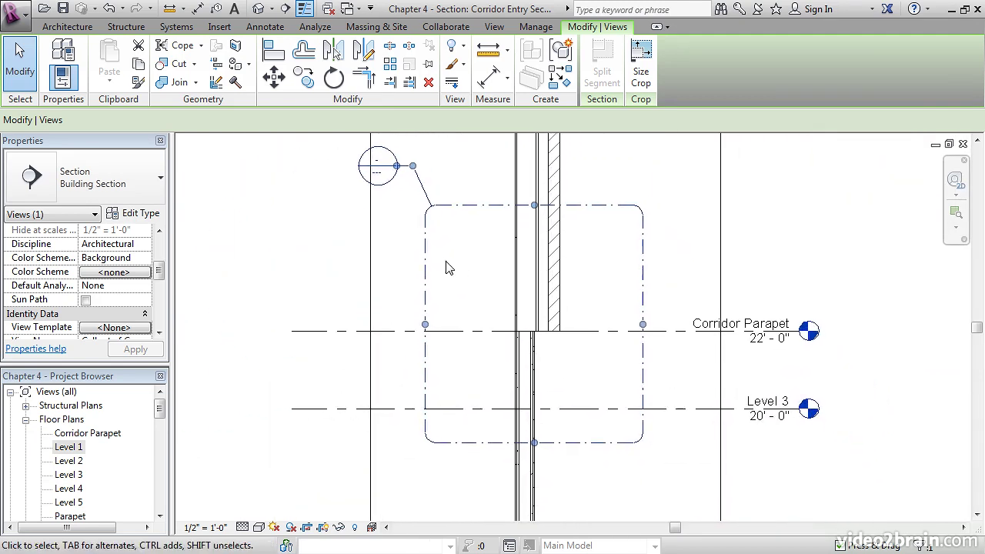
Tighten all four sides of the callout boundary around the wall junction.
scroll(446, 266, "up", 1)
left_click_drag(672, 334, 643, 334)
left_click_drag(422, 334, 462, 334)
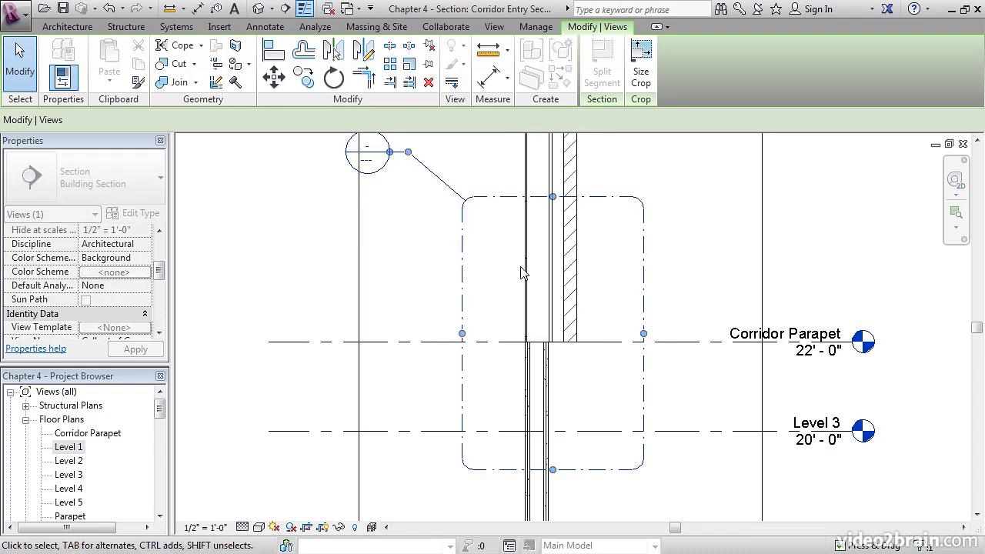
left_click_drag(549, 197, 551, 267)
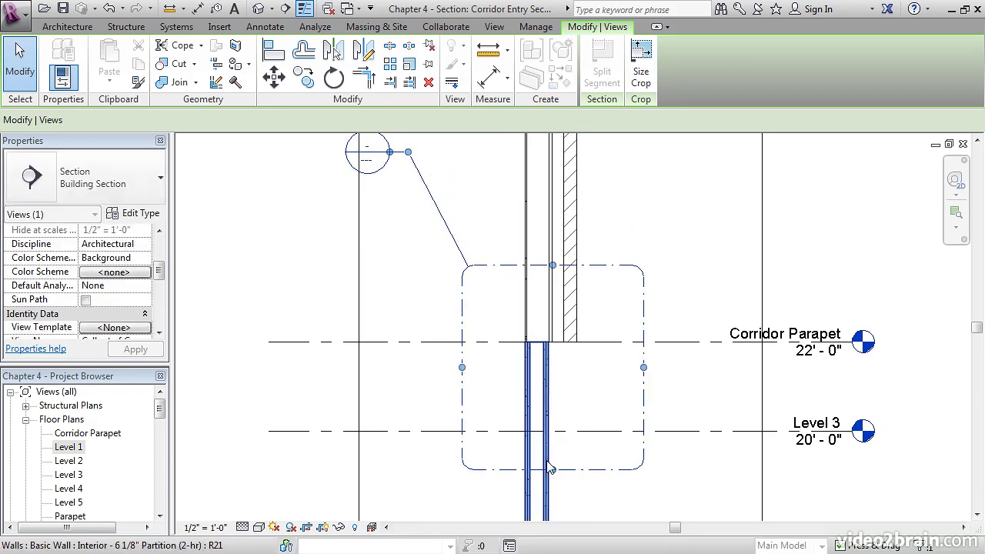
left_click_drag(552, 469, 552, 446)
Move the callout head closer to the upper-left corner of the resized boundary, then deselect the callout.
middle_click_drag(435, 308, 446, 350)
left_click_drag(401, 198, 433, 279)
middle_click_drag(696, 282, 694, 262)
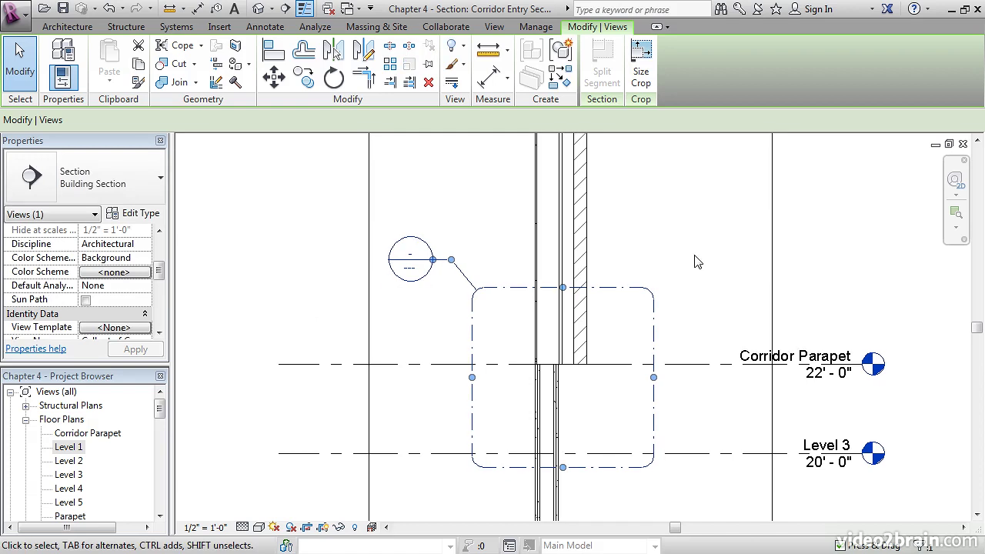
key("Escape")
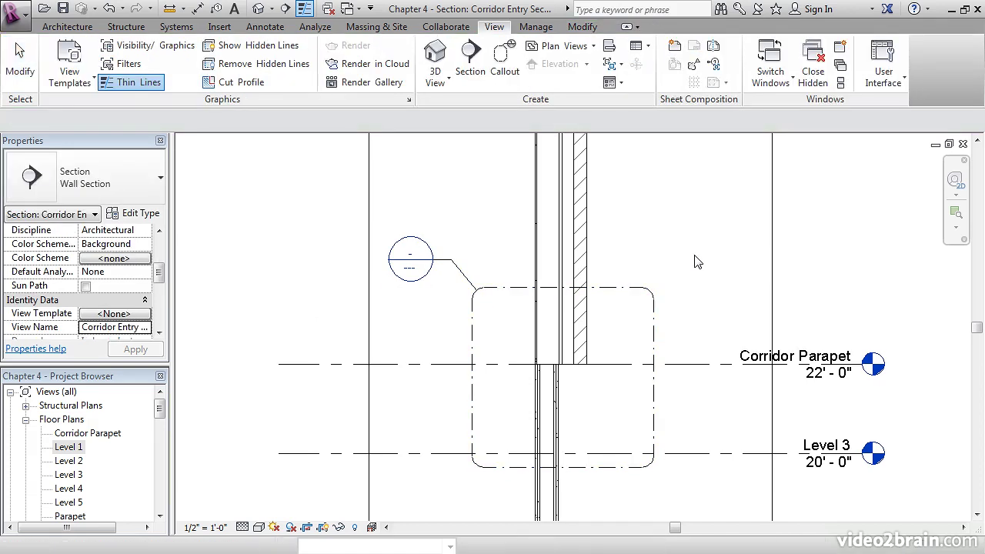
Open the wall junction callout's view from its head and widen the project browser to read the full view names.
double_click(408, 244)
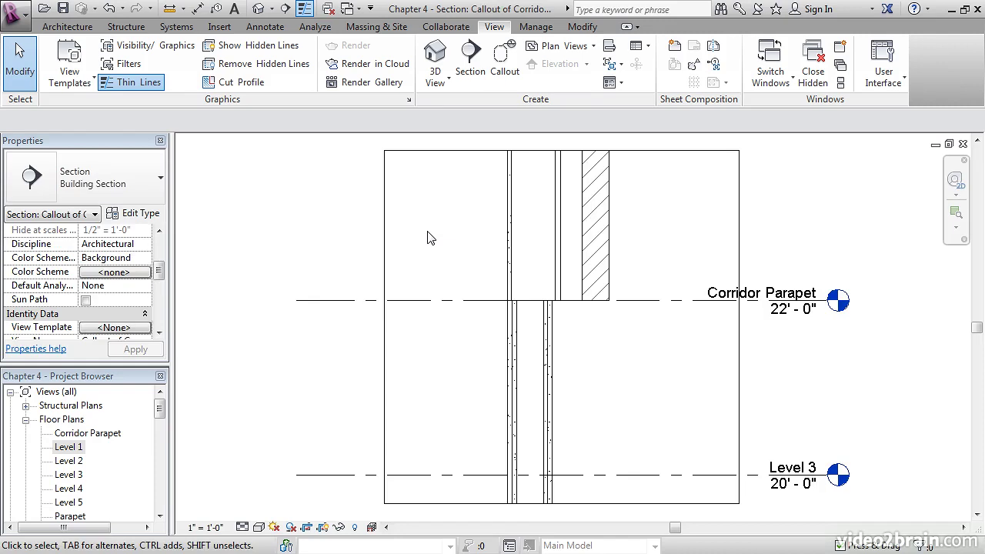
left_click_drag(160, 410, 206, 455)
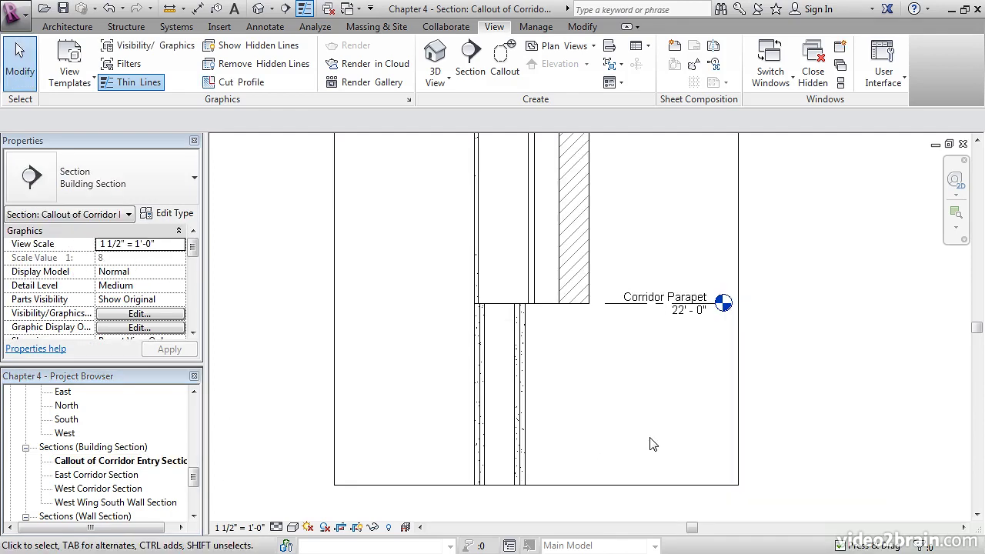
In the Level 1 floor plan, create a callout around the small rooms at doors 103 and 103A.
left_click_drag(195, 478, 195, 409)
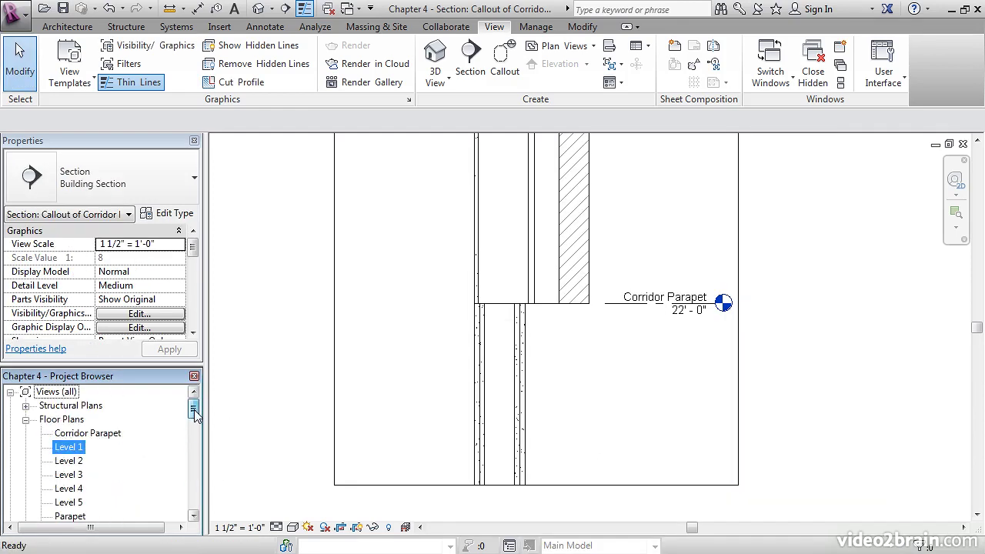
double_click(66, 450)
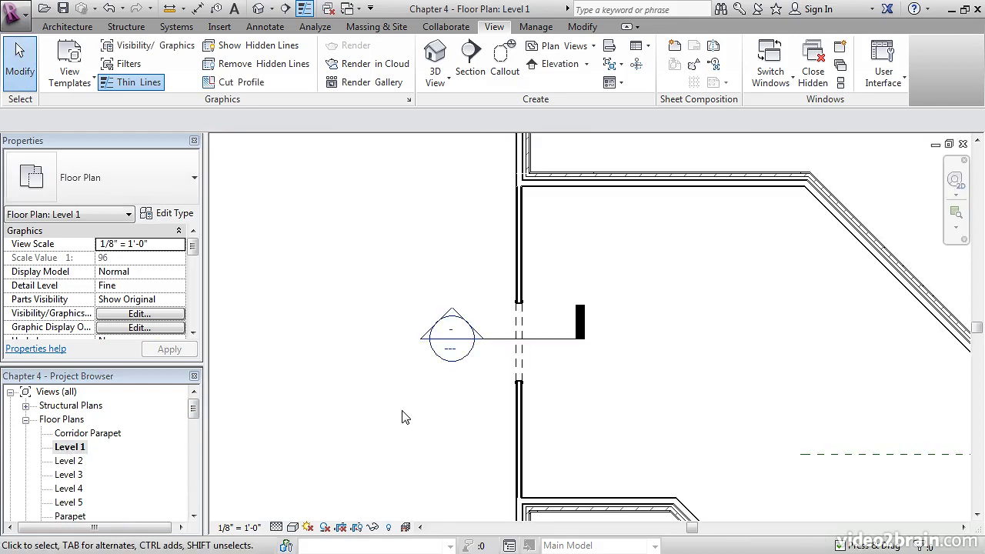
middle_click_drag(697, 408, 566, 384)
scroll(538, 385, "down", 2)
scroll(536, 380, "down", 1)
middle_click_drag(775, 419, 598, 371)
scroll(608, 367, "up", 3)
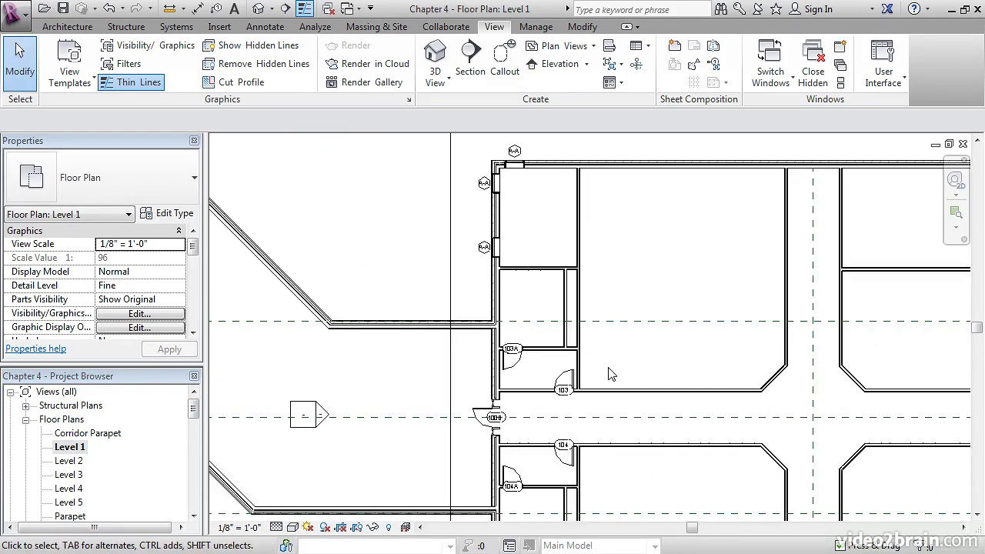
middle_click_drag(636, 345, 637, 362)
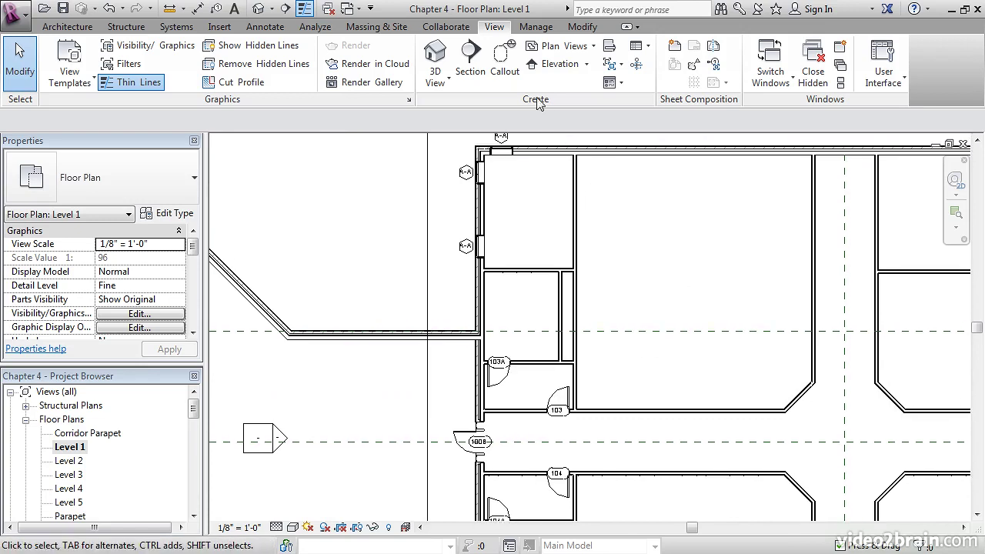
left_click(504, 61)
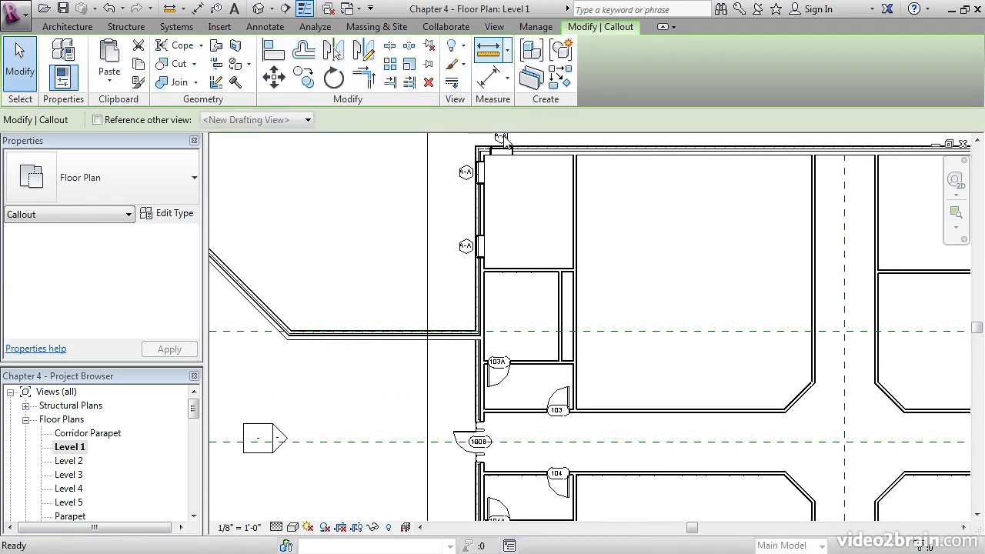
left_click(445, 226)
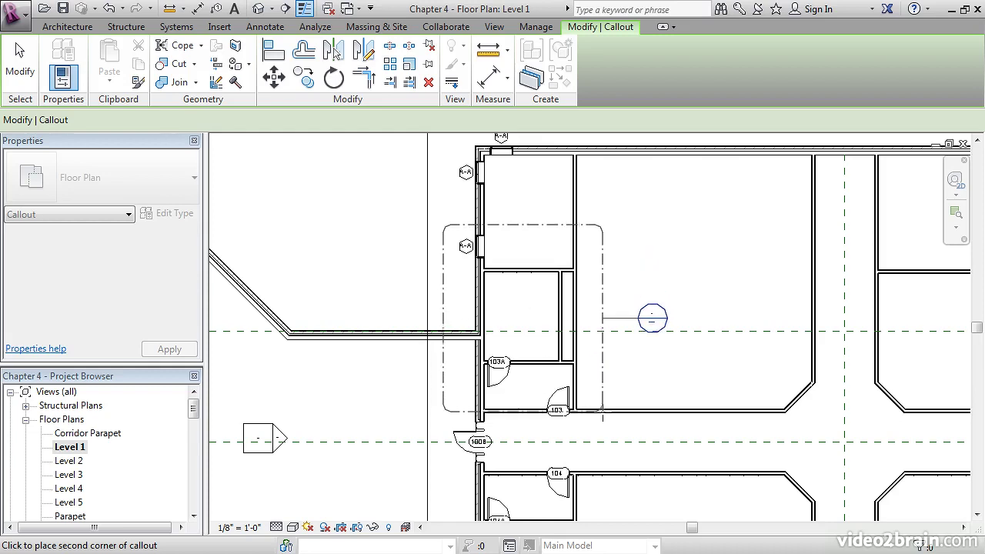
left_click(604, 425)
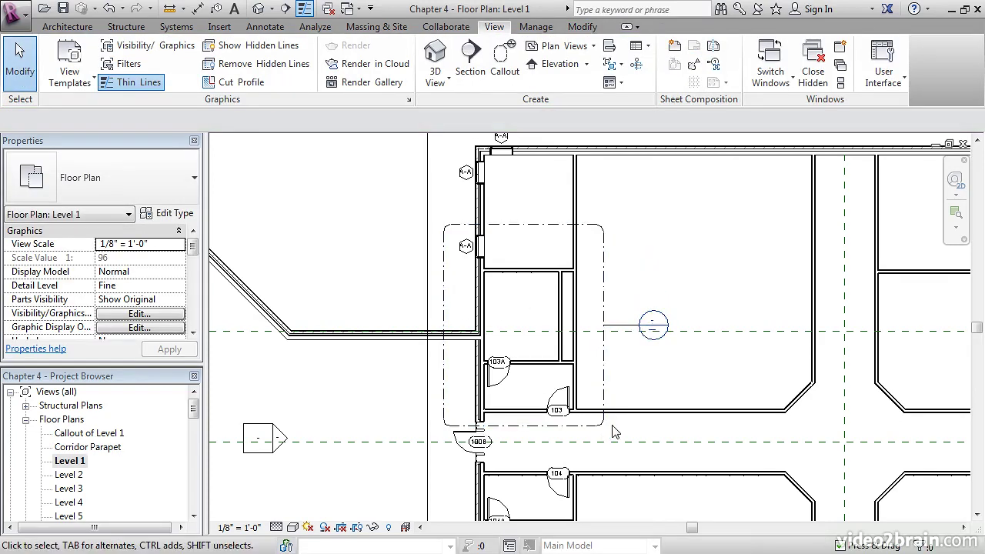
Open the new floor plan callout view and hide the East Corridor Section marker element in it.
double_click(651, 324)
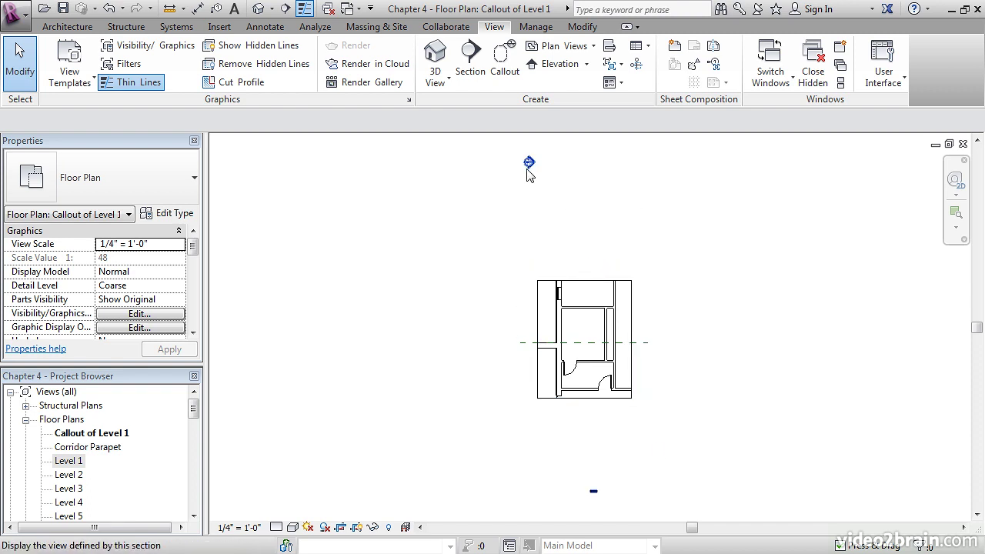
left_click(594, 494)
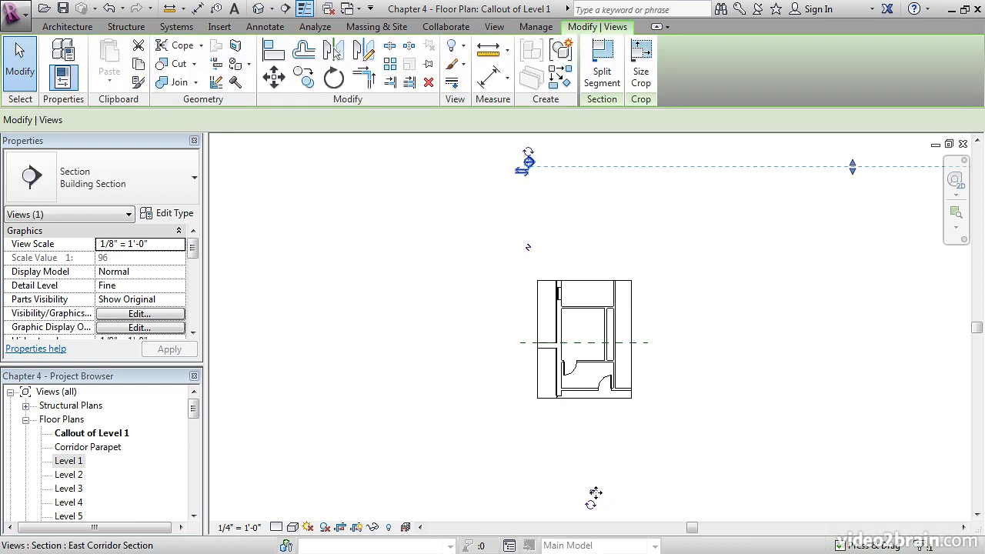
right_click(595, 496)
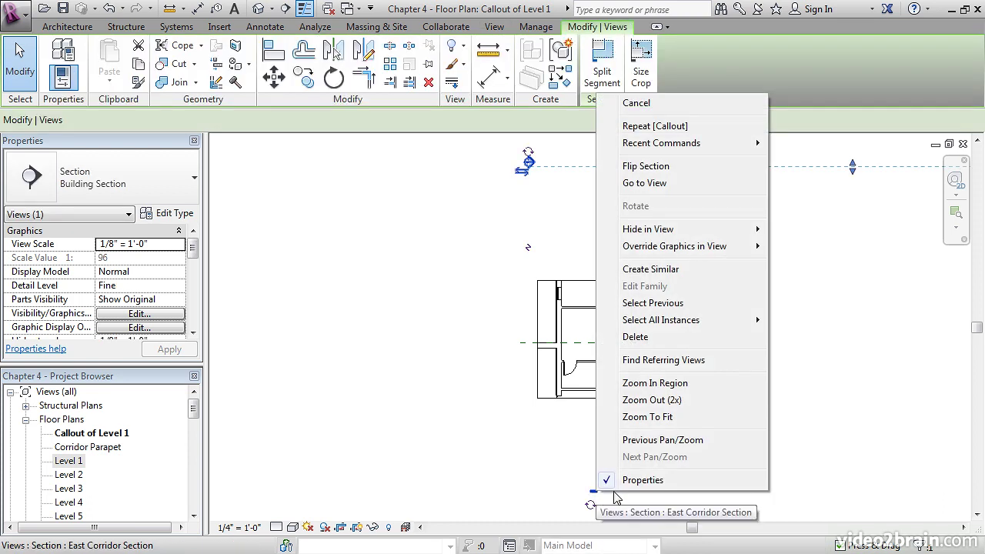
mouse_move(688, 230)
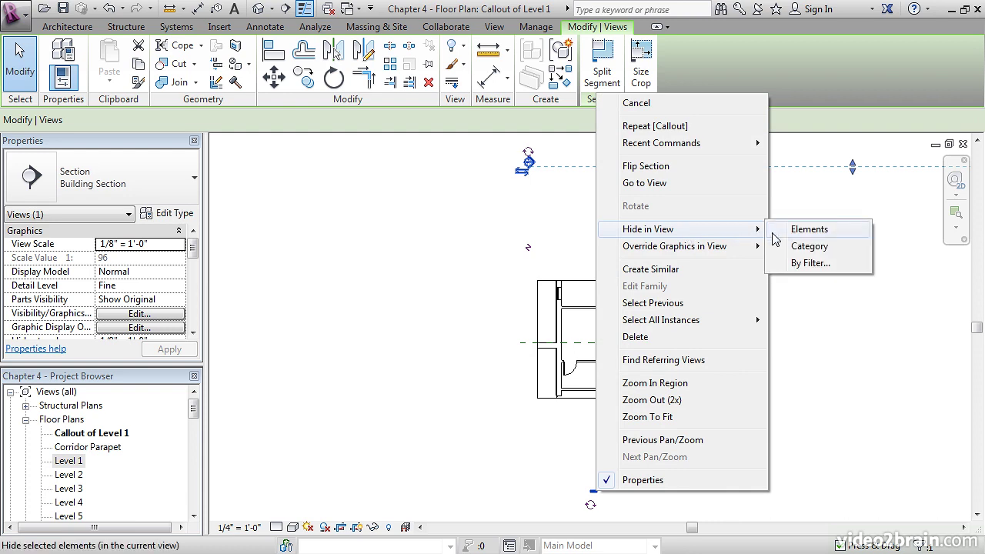
left_click(802, 231)
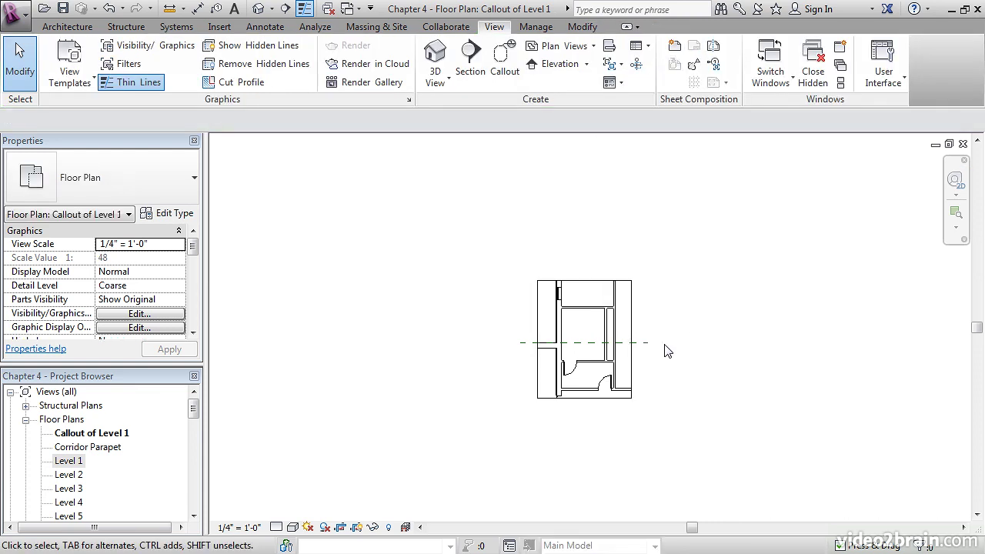
Set the men's lavatory callout view to a scale of 3/4" = 1'-0" and a Fine detail level.
scroll(591, 360, "up", 4)
scroll(591, 361, "up", 2)
middle_click_drag(597, 325, 573, 365)
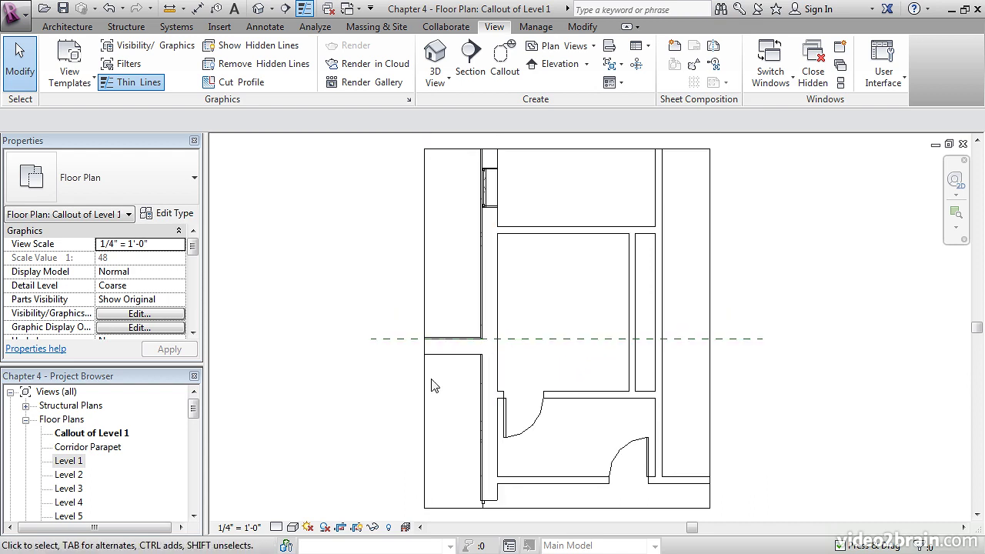
left_click(239, 527)
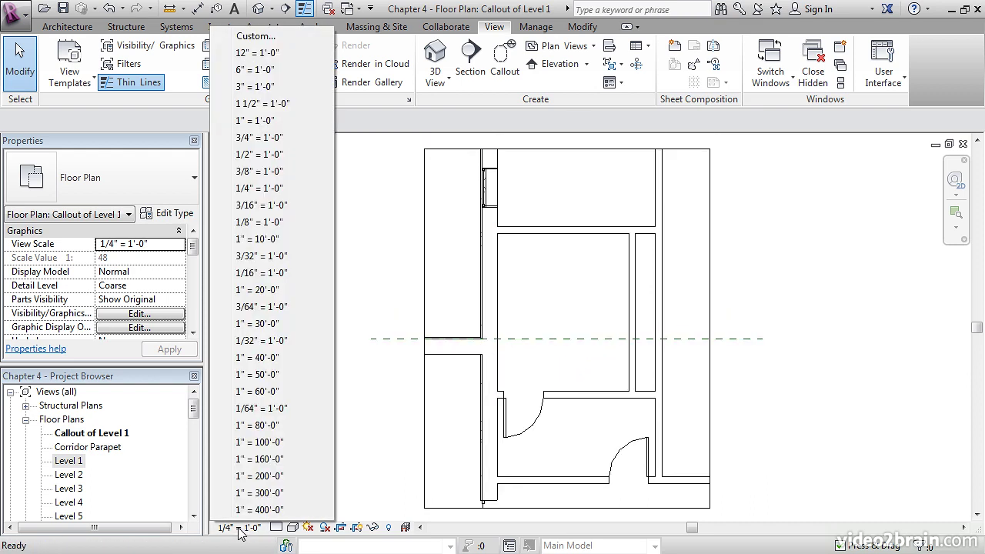
left_click(264, 139)
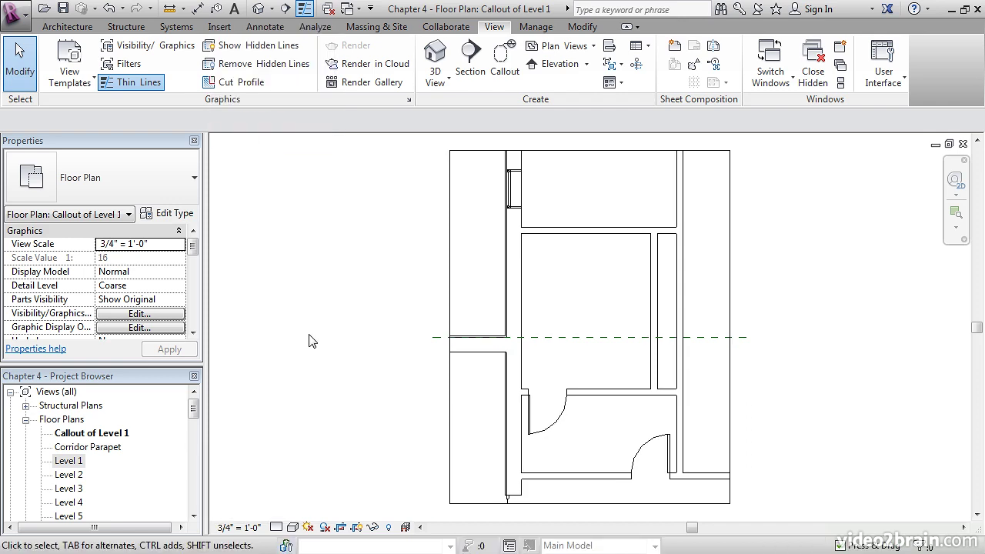
left_click(276, 527)
left_click(294, 510)
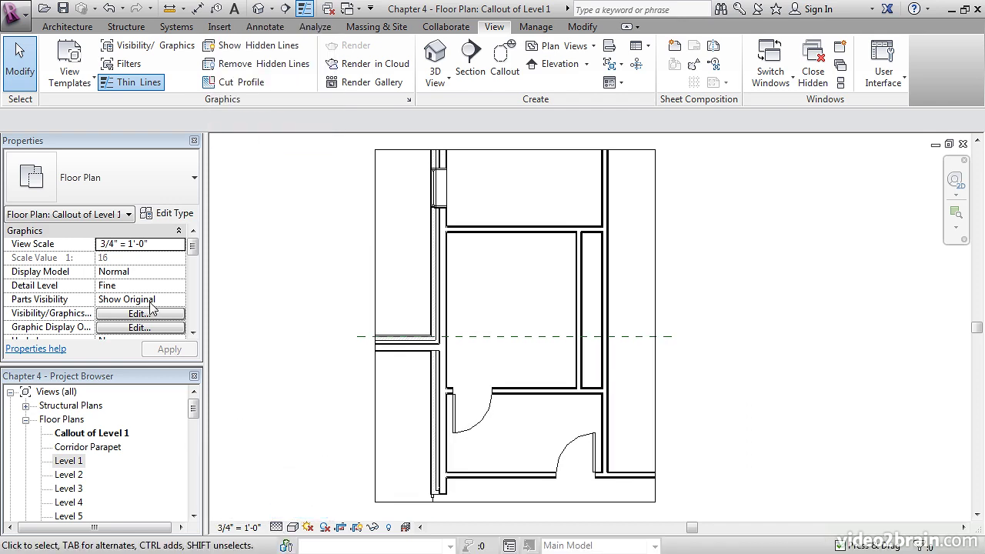
Rename the callout view of the rooms at doors 103 and 103A as "Typical Men's Lavatory".
left_click_drag(194, 251, 192, 284)
left_click(179, 285)
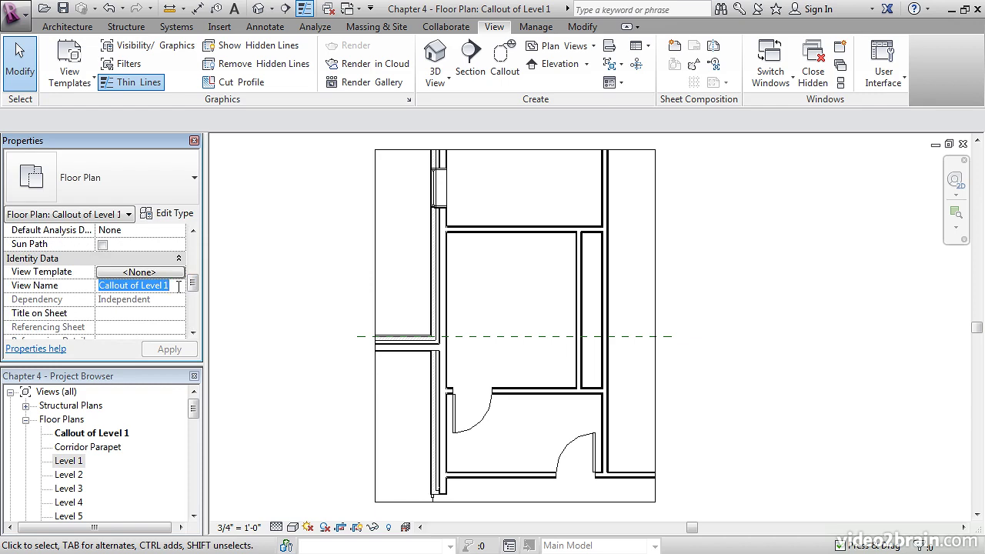
type("Typical Men's")
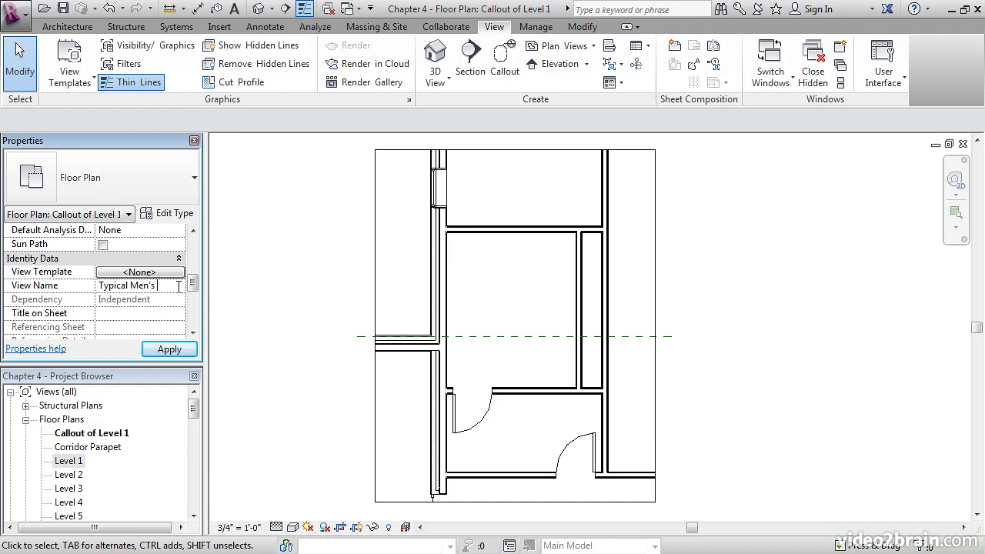
type(" Lavatory")
key("Return")
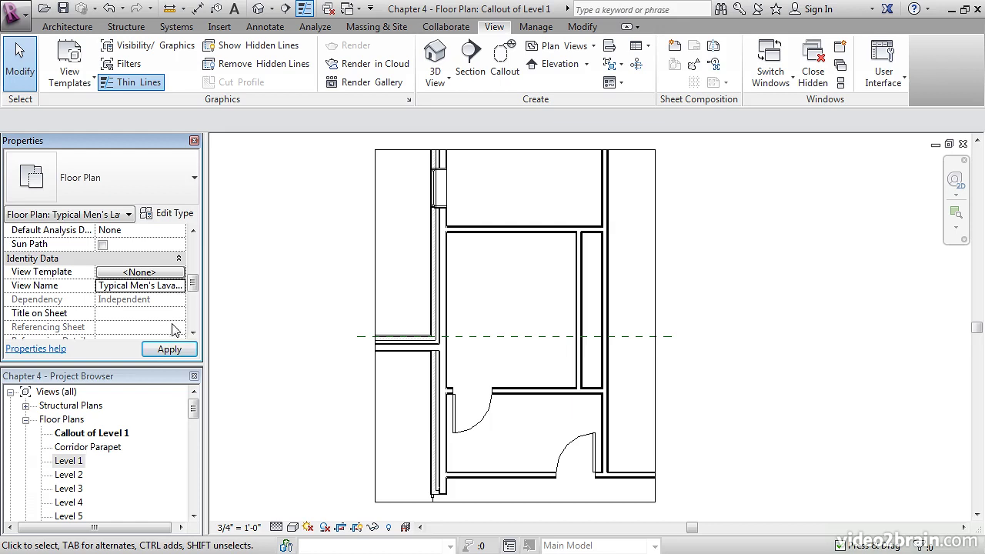
left_click(162, 349)
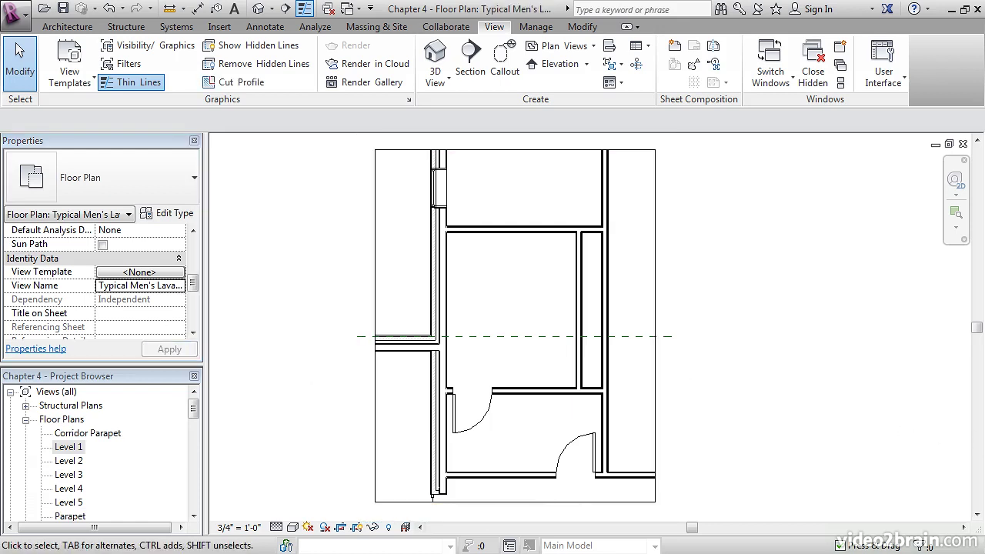
In the Level 1 floor plan, create a similar callout around the small rooms at doors 104 and 104A.
double_click(73, 449)
middle_click_drag(538, 401, 493, 412)
scroll(569, 375, "up", 4)
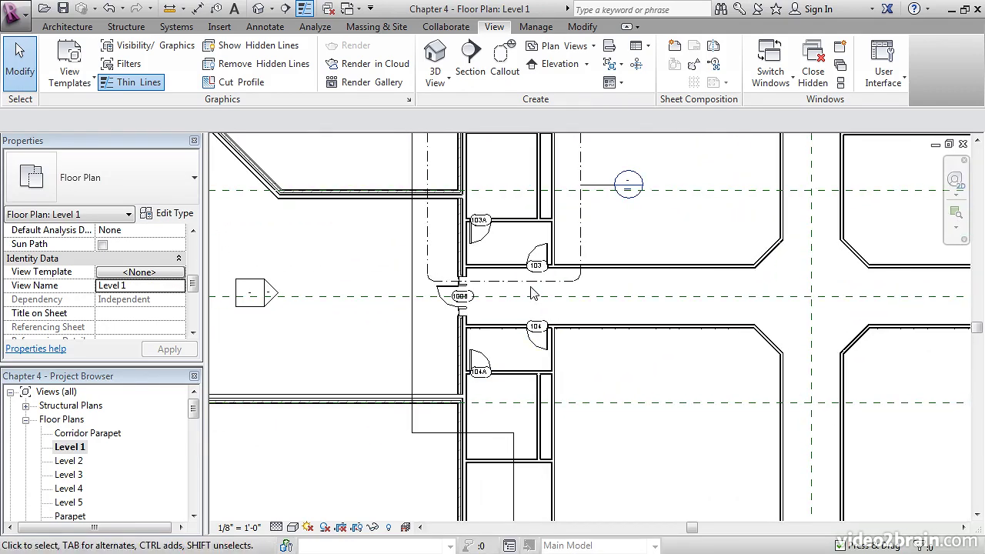
right_click(531, 282)
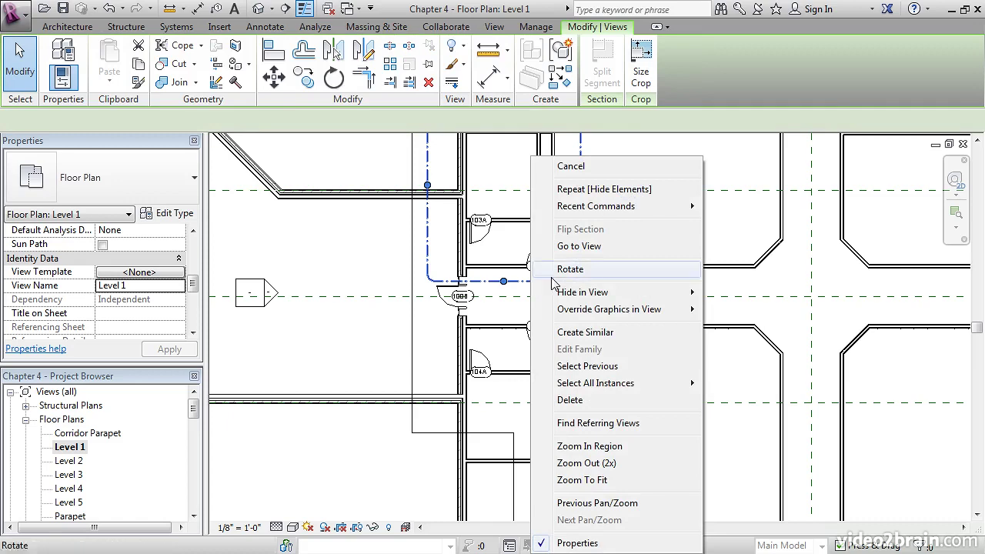
left_click(583, 331)
middle_click_drag(577, 392, 604, 363)
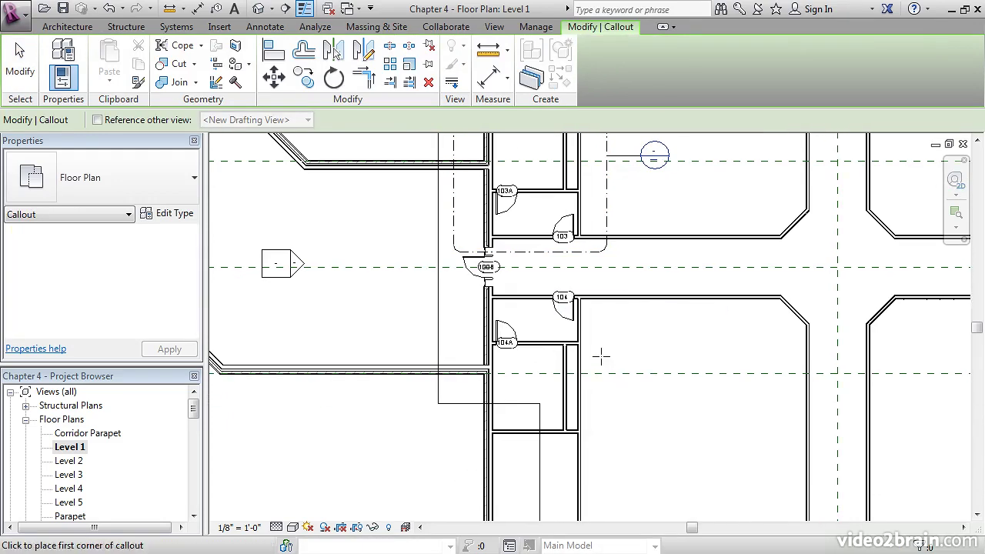
left_click(461, 280)
scroll(553, 310, "down", 1)
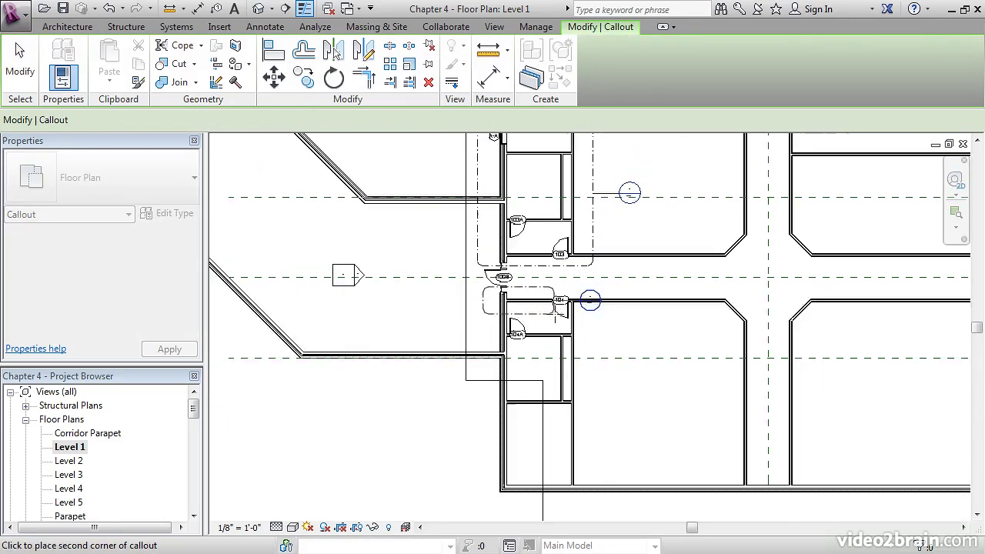
left_click(598, 424)
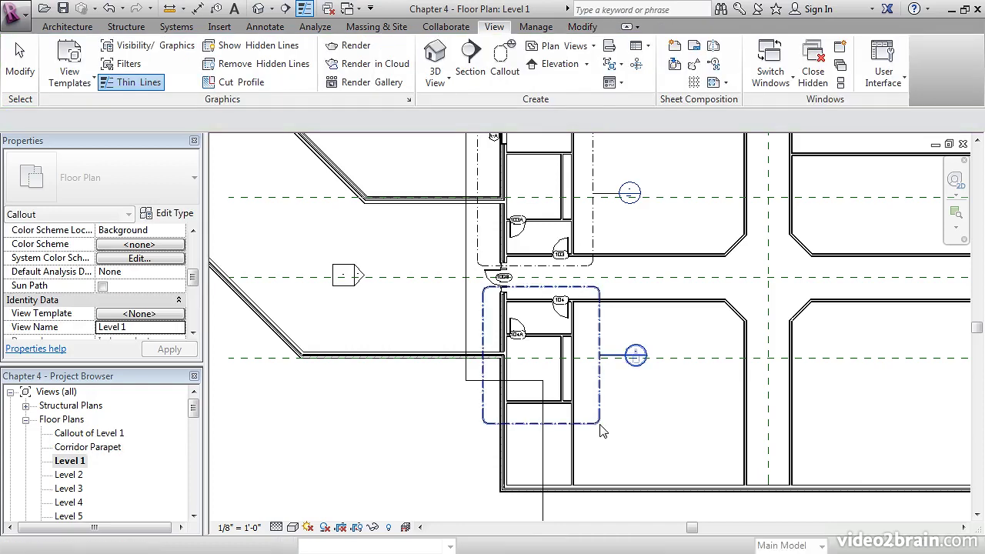
Open the view of the callout around doors 104 and 104A and hide the section marker element in it.
double_click(634, 354)
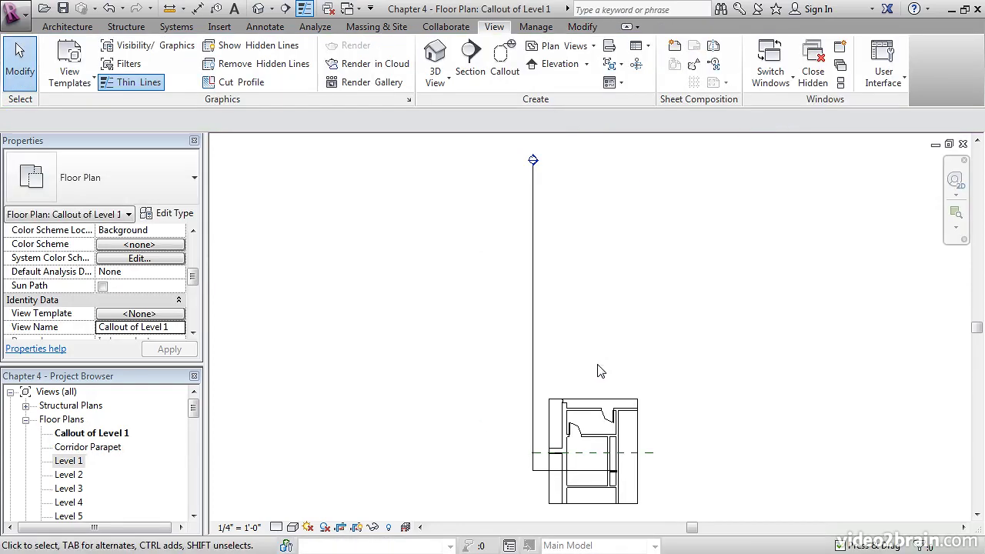
right_click(536, 286)
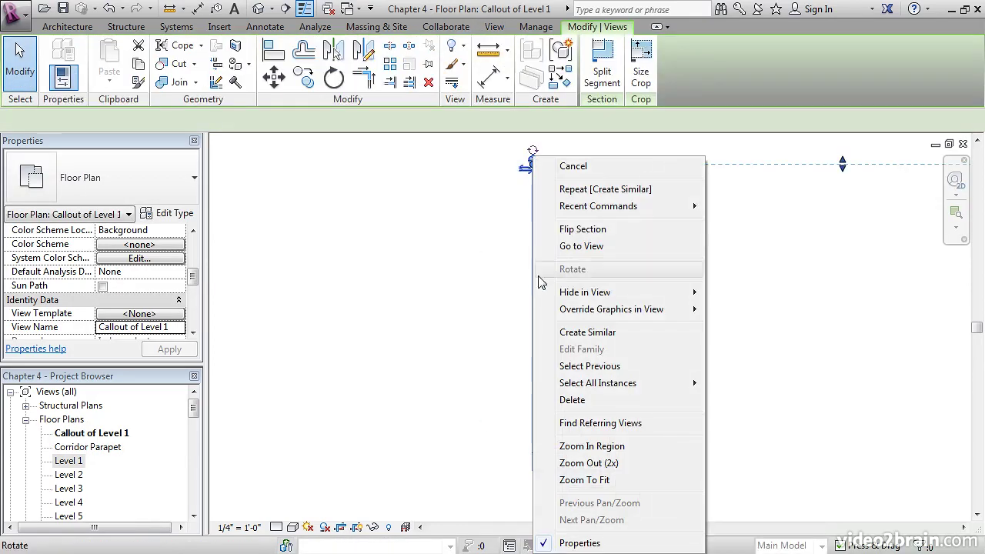
mouse_move(667, 295)
left_click(741, 293)
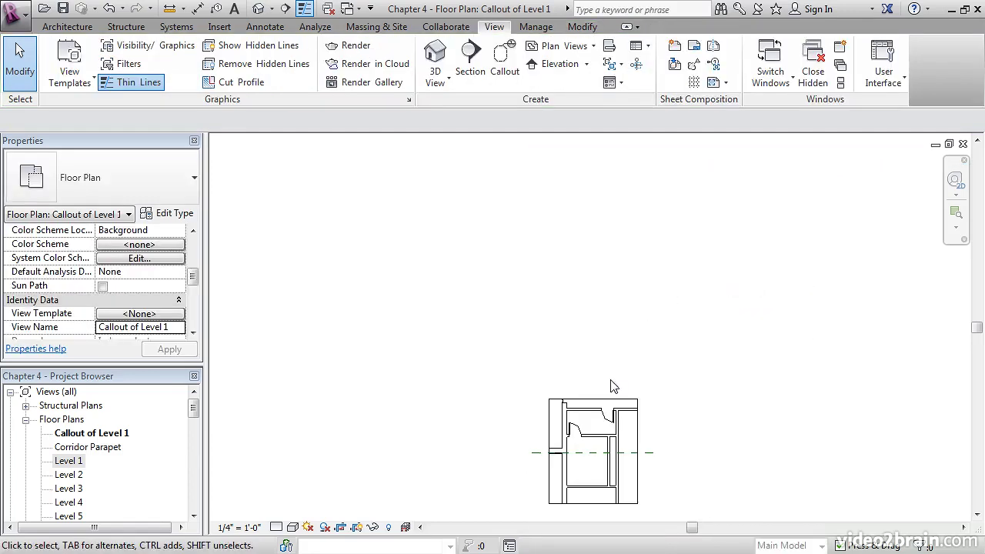
Set the callout view of the rooms at doors 104 and 104A to 3/4" = 1'-0" scale and Fine detail level.
scroll(593, 378, "up", 5)
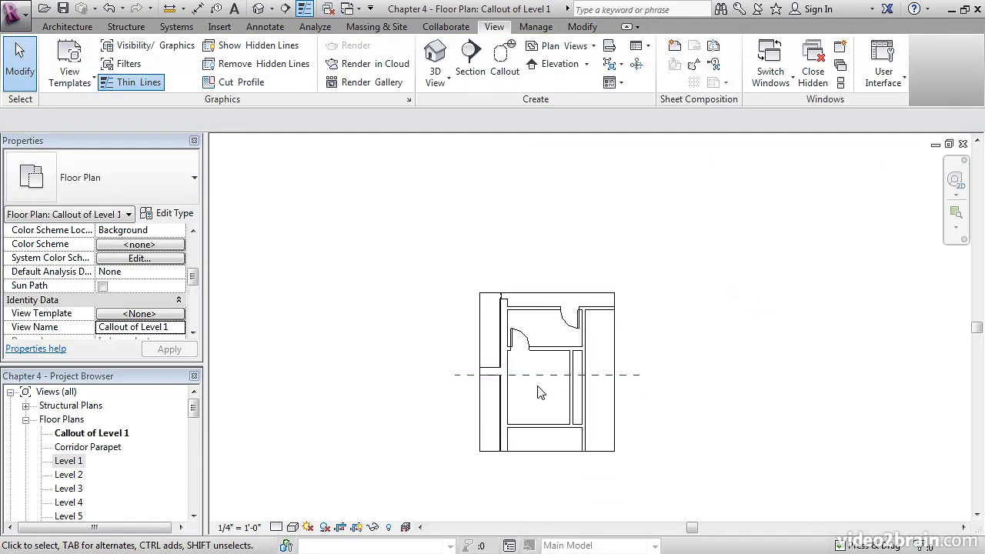
left_click(238, 527)
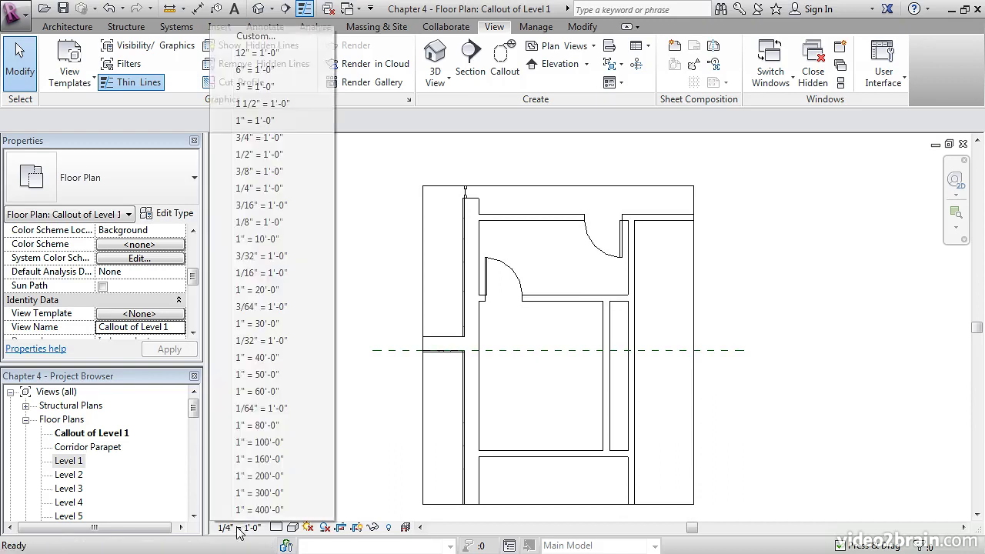
left_click(273, 139)
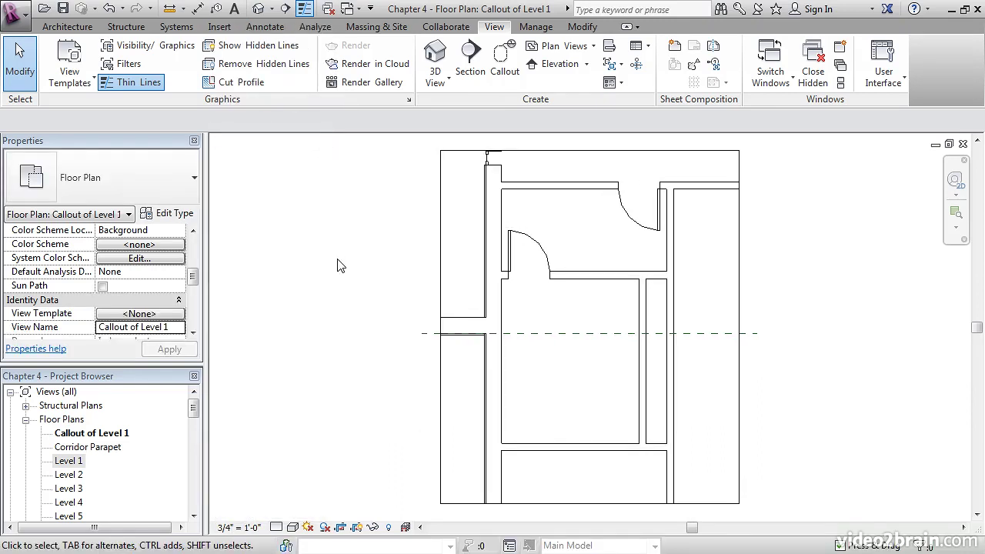
left_click(276, 527)
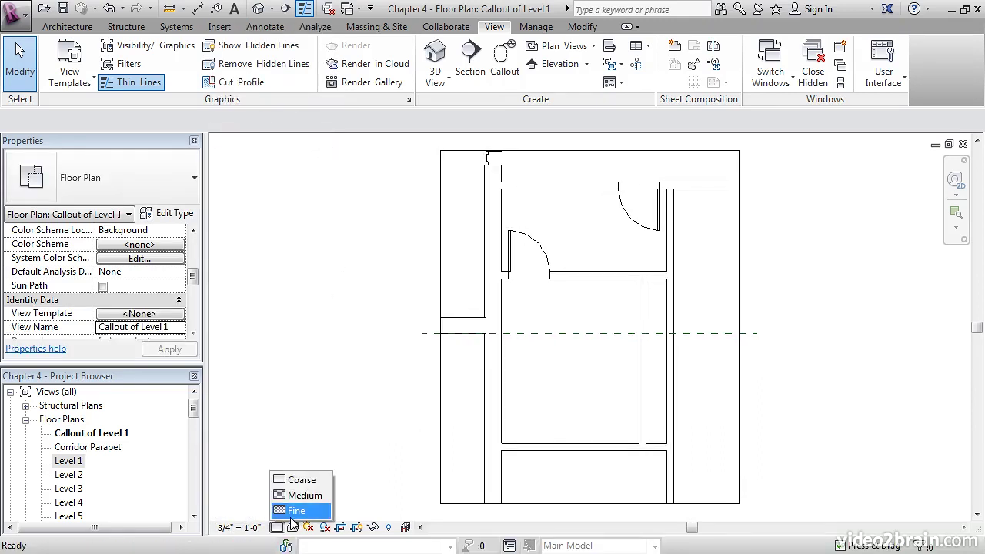
left_click(296, 510)
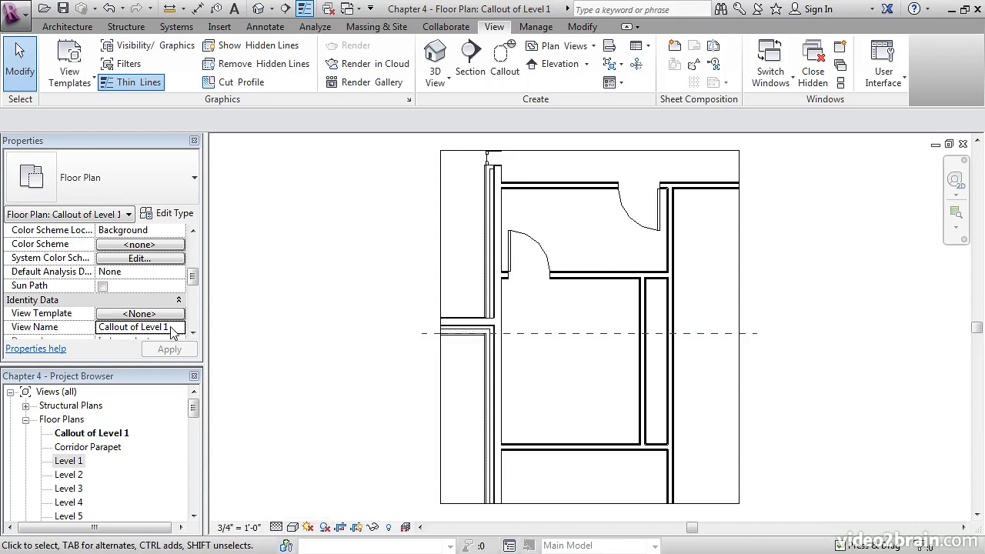
Rename the callout view of the rooms at doors 104 and 104A as "Typical Womens Lavatory".
left_click(176, 327)
key("BackSpace")
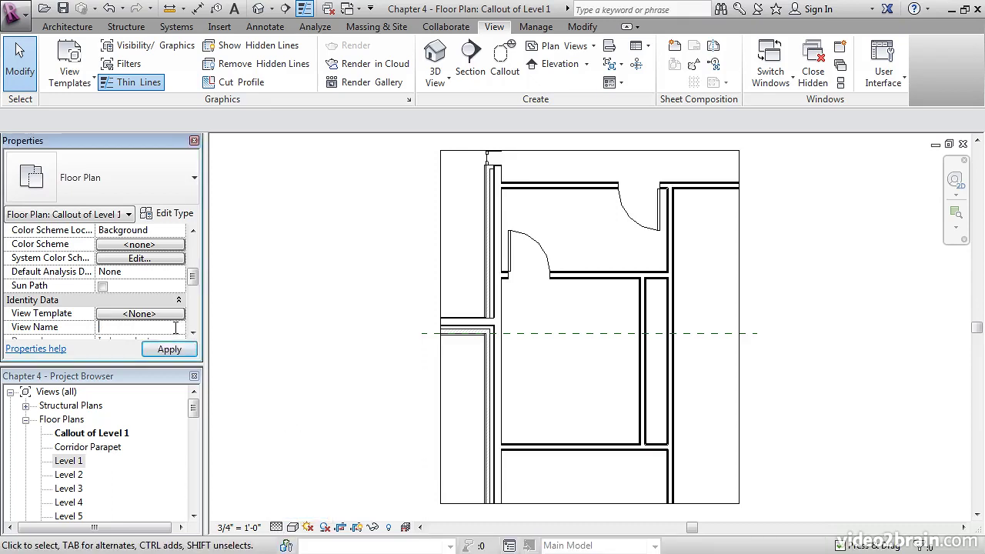
type("Typic")
type("al Womens Lavatory")
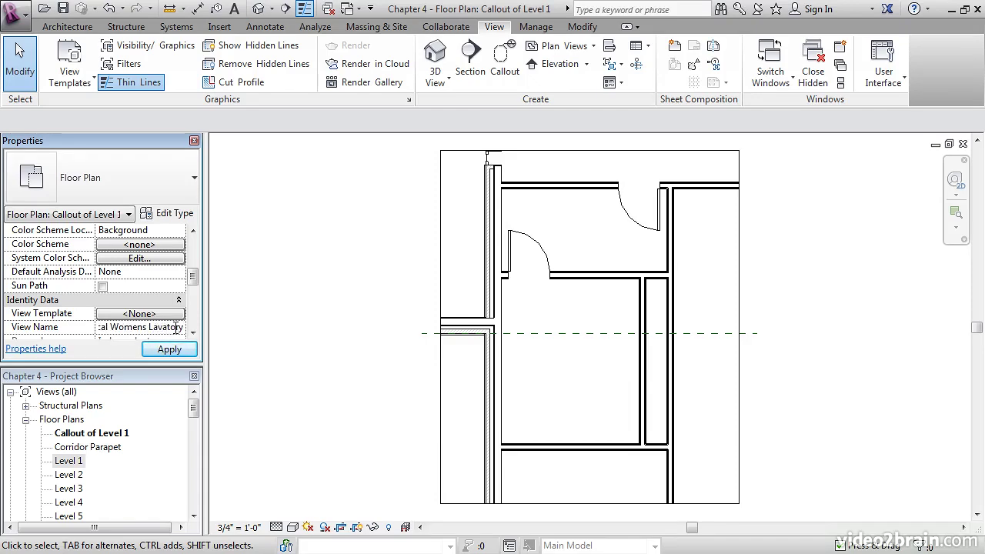
left_click(169, 350)
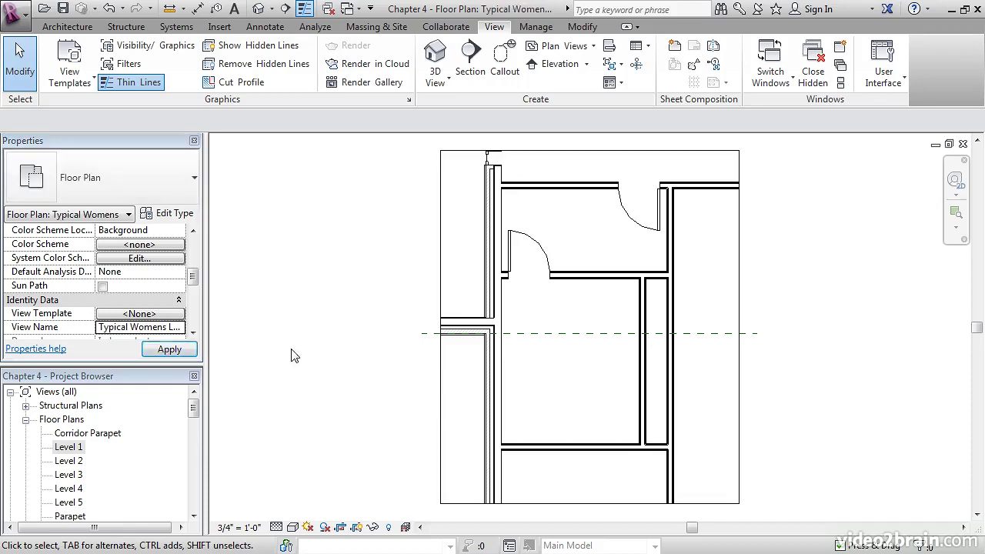
In the Level 1 floor plan, create a callout around the square elevator shaft beside the 12'-0" dimension.
double_click(69, 447)
middle_click_drag(348, 405, 626, 340)
scroll(504, 350, "up", 5)
middle_click_drag(516, 335, 501, 351)
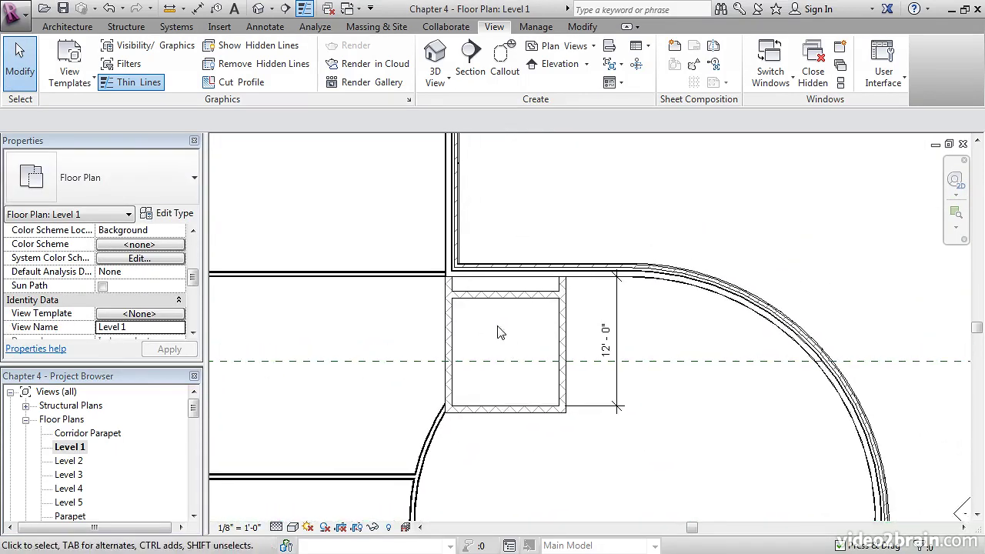
left_click(505, 60)
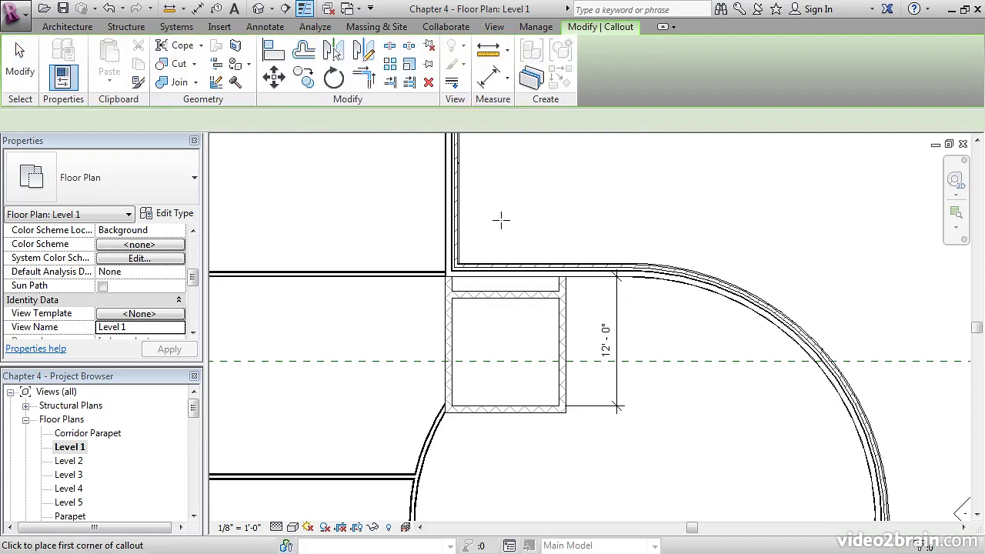
left_click(395, 221)
left_click(649, 433)
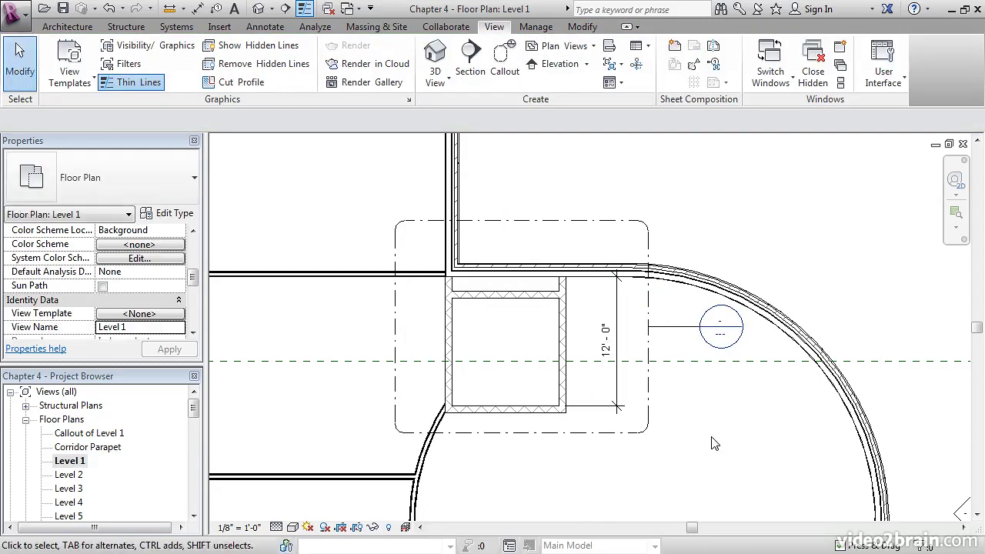
Open the elevator shaft callout's view from its head and set its detail level to Fine.
double_click(718, 327)
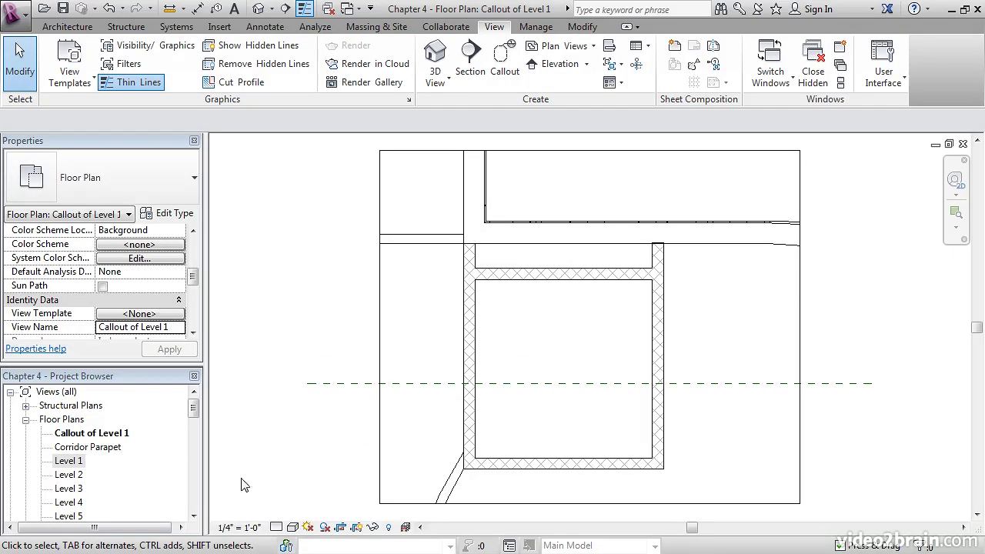
left_click(276, 528)
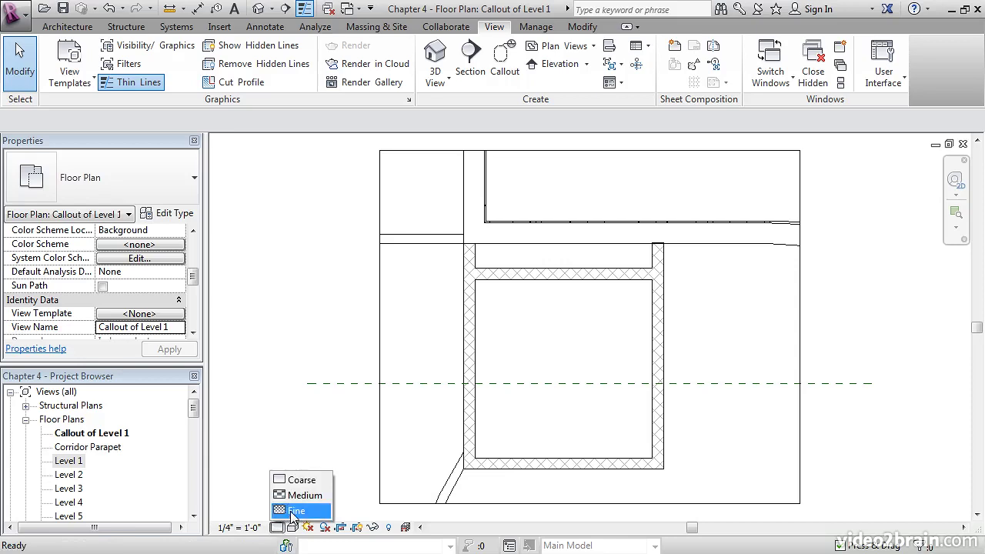
left_click(286, 510)
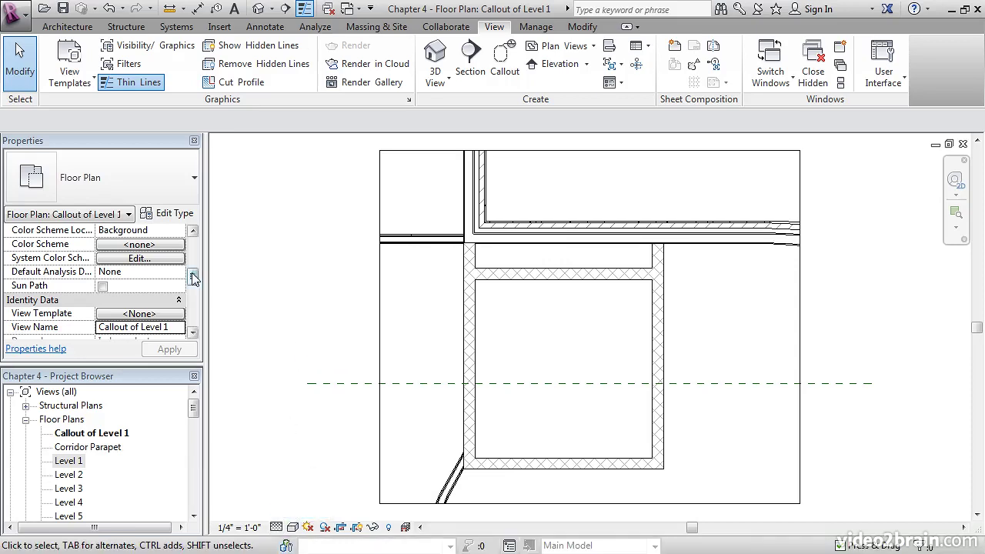
Rename the elevator shaft callout view as "'Typical Elevator Shaft".
scroll(193, 278, "down", 1)
left_click(176, 299)
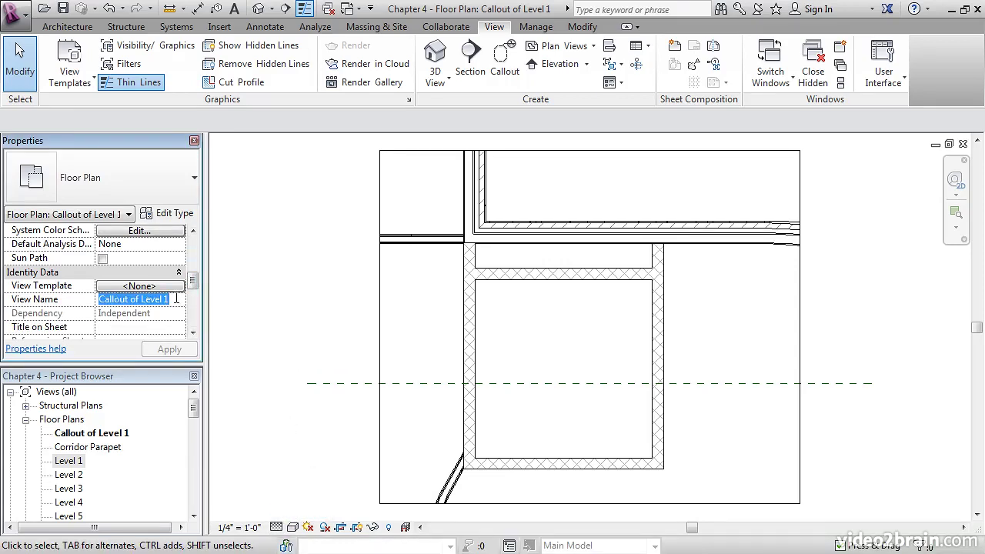
type("Ty")
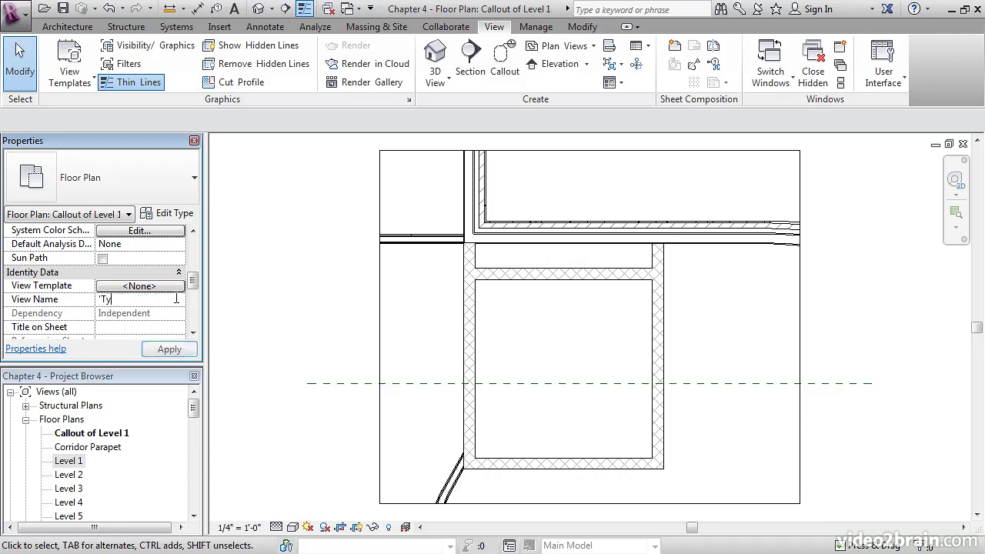
type("pical Eleva")
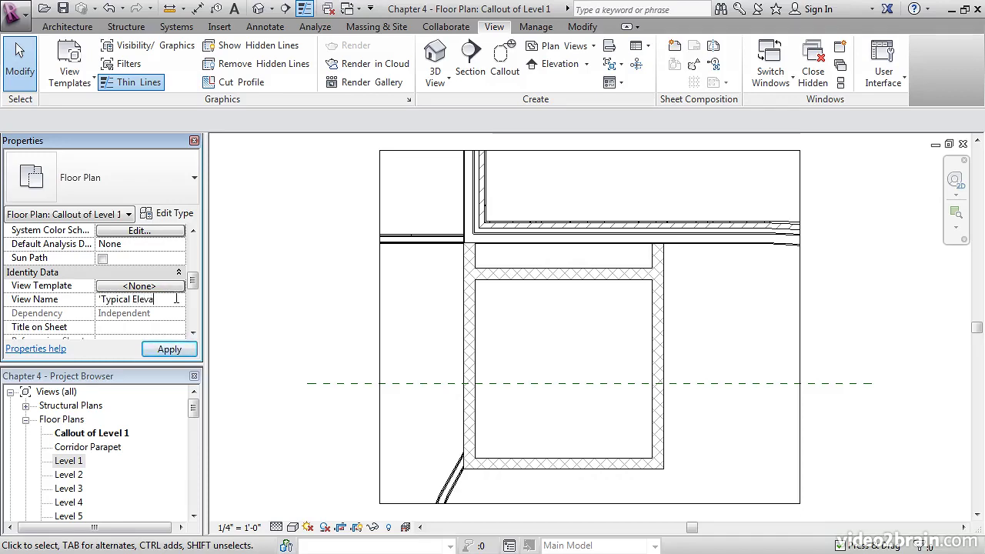
type("tor Shaft")
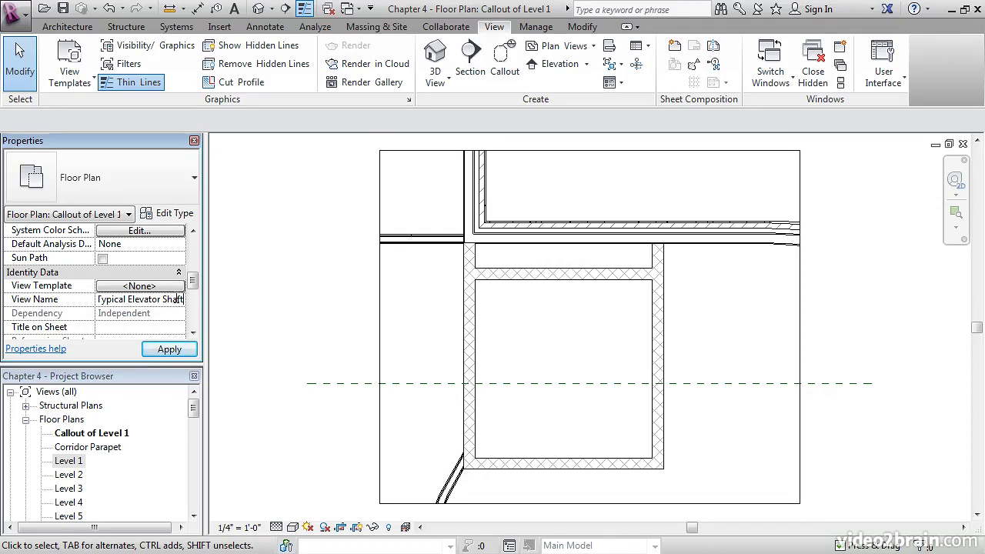
left_click(168, 350)
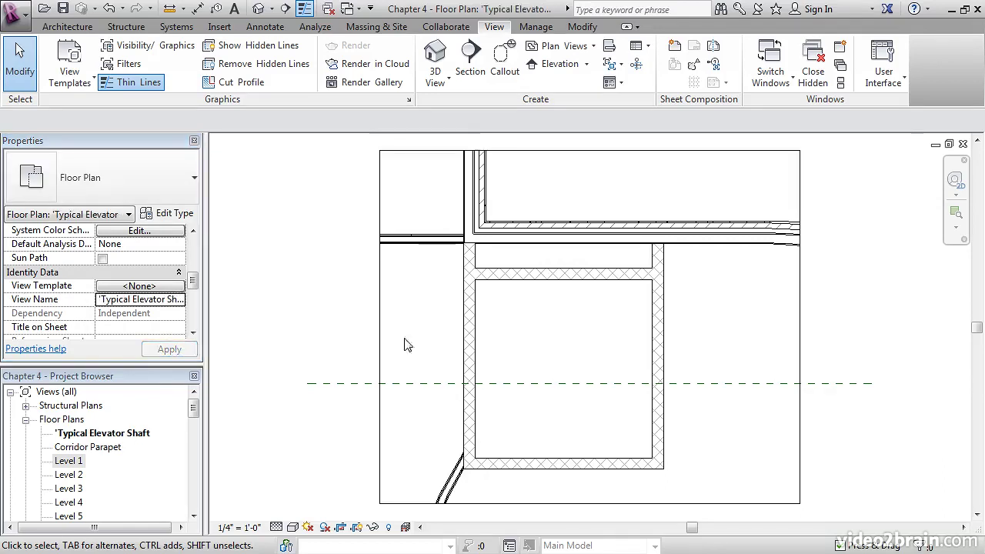
middle_click_drag(675, 397, 650, 402)
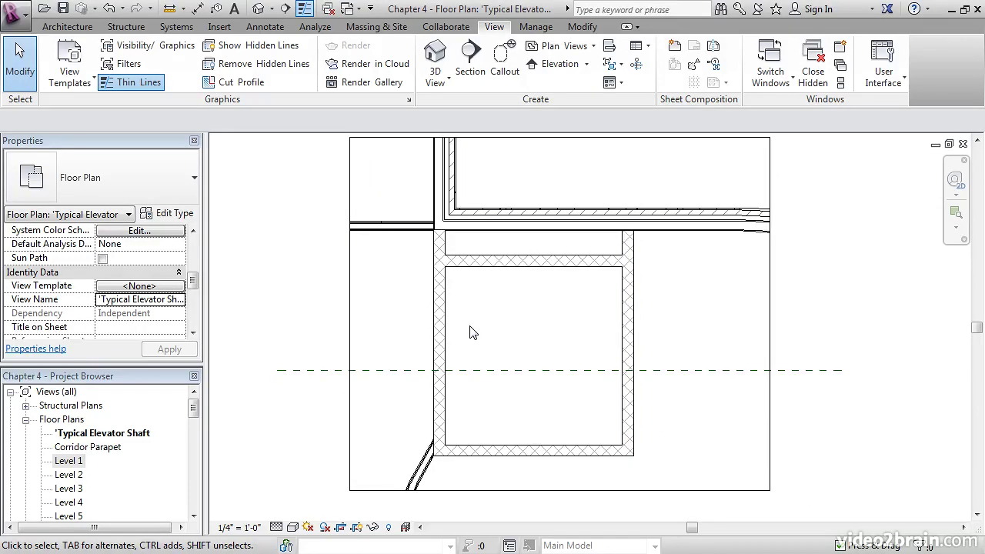